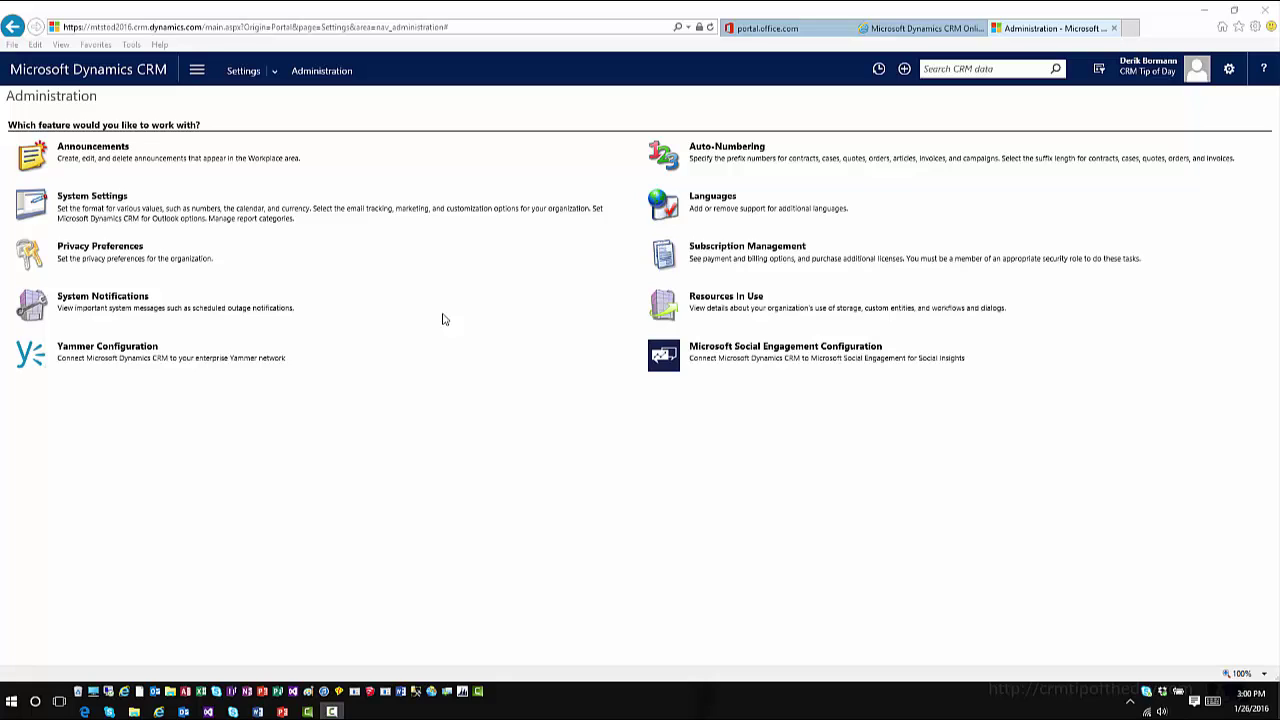
- Go to Service > Collateral > Articles to show the Published Articles list
click(192, 86)
click(205, 120)
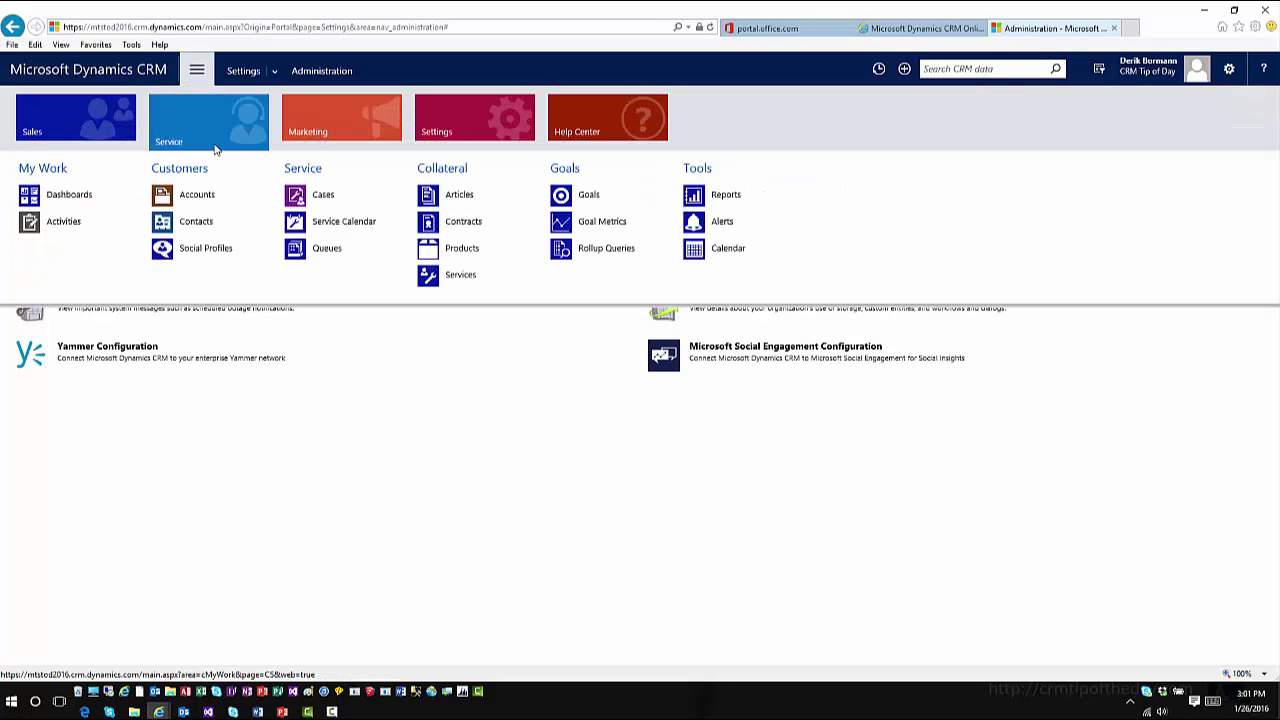
click(458, 200)
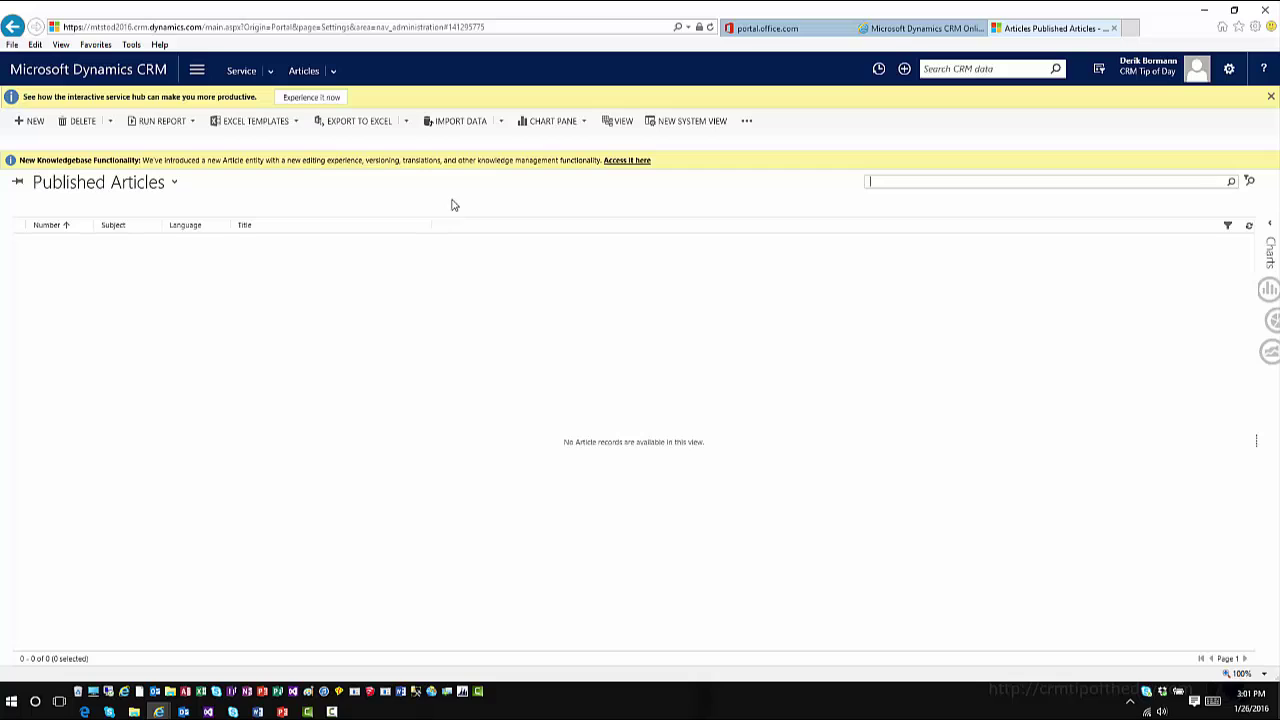
- Launch the new knowledge experience and switch the service dashboard to Knowledge Manager
click(624, 162)
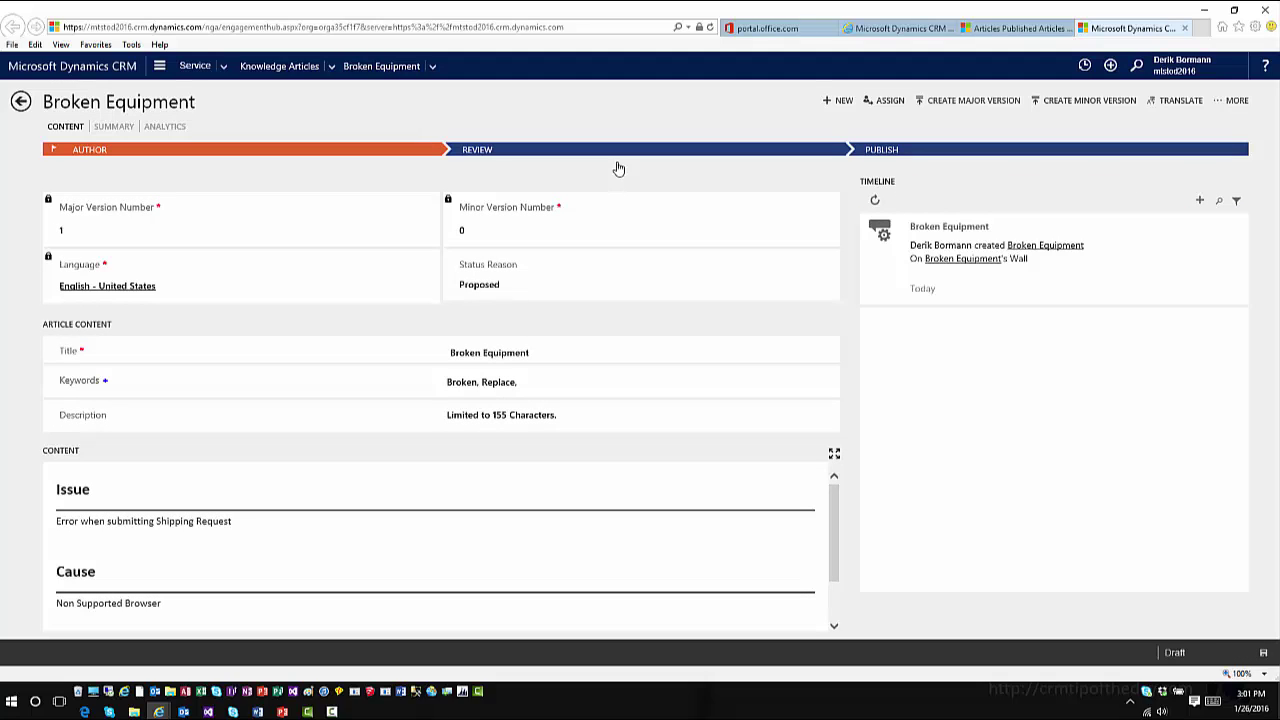
click(88, 68)
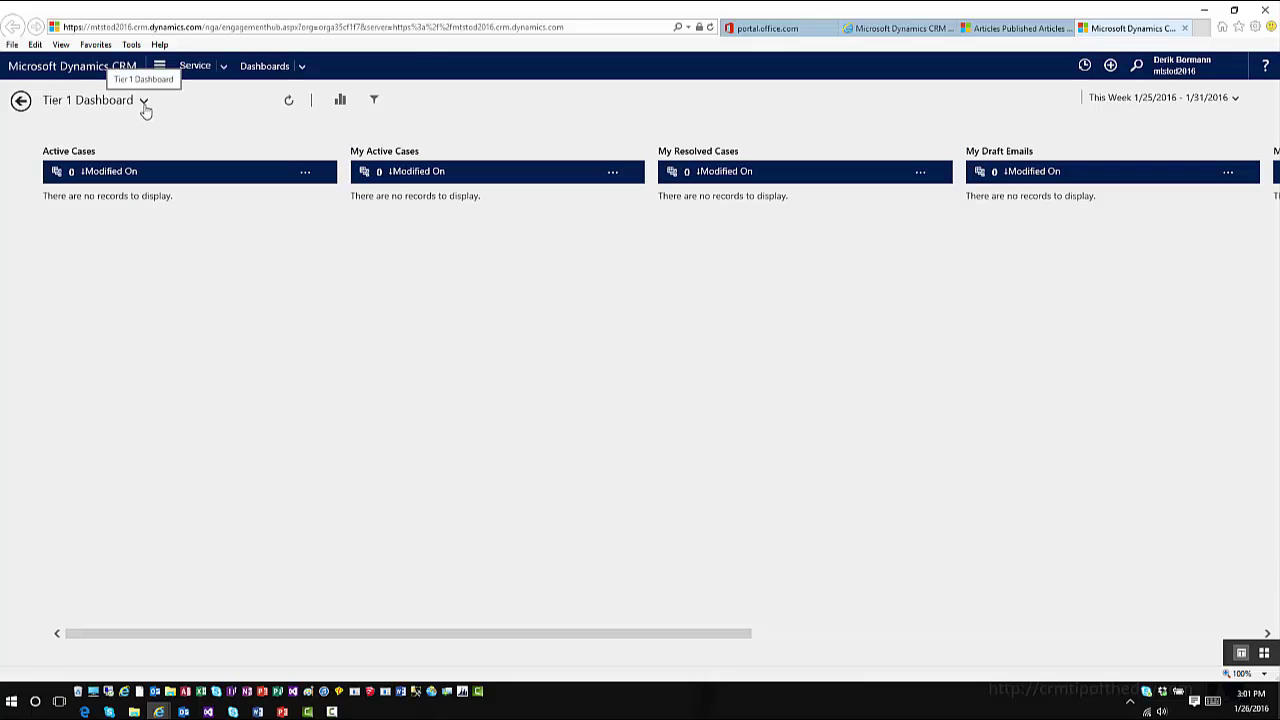
click(144, 104)
click(132, 123)
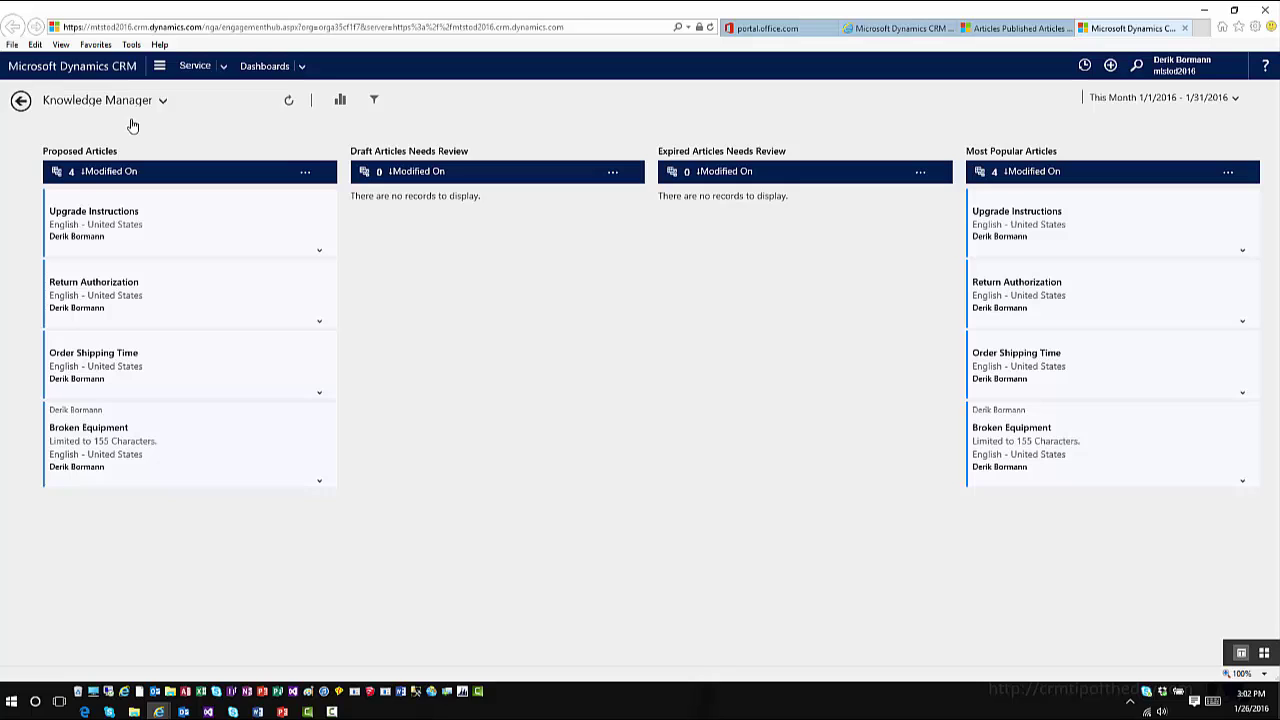
click(159, 67)
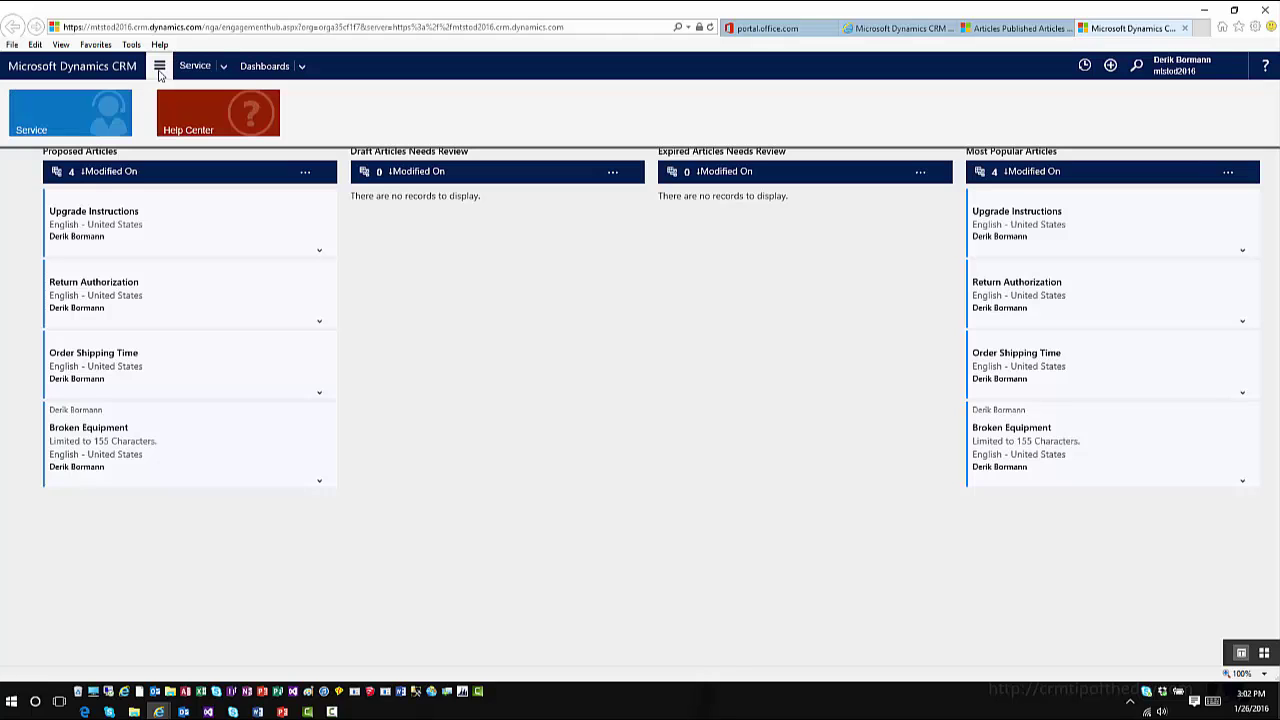
- Open Service > Knowledge Articles and create a new knowledge article
click(63, 106)
click(365, 265)
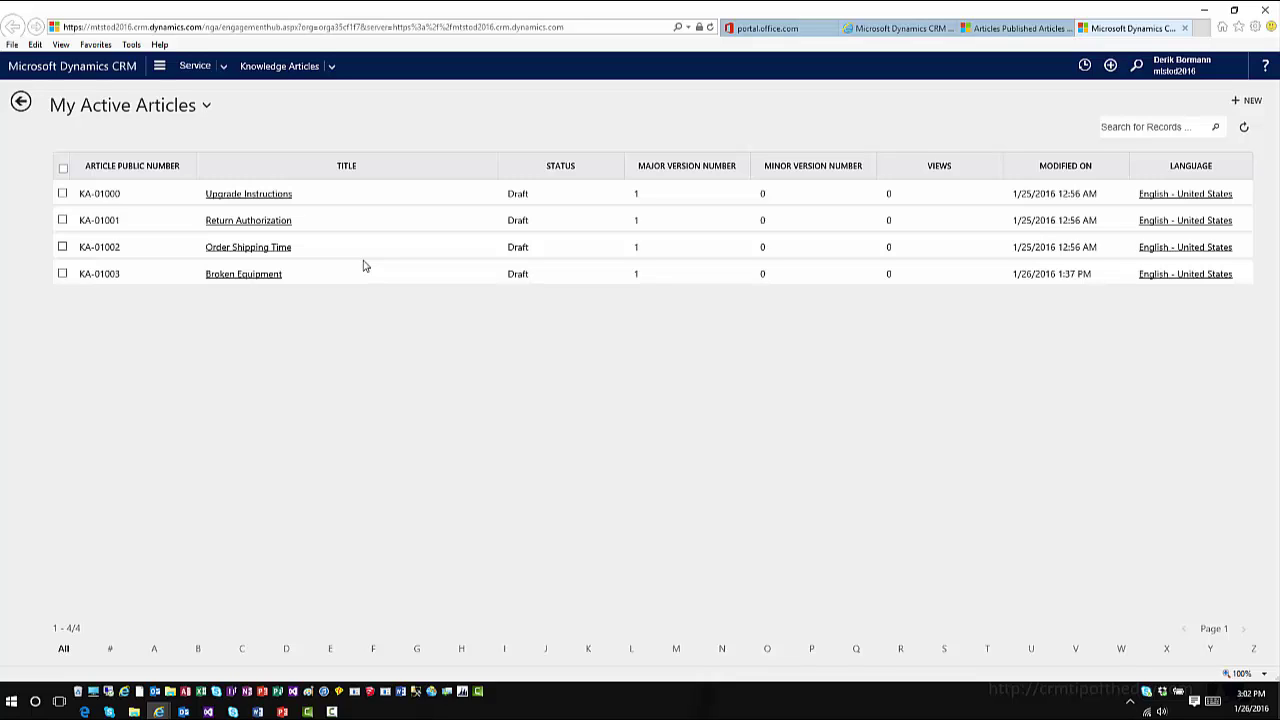
click(1247, 100)
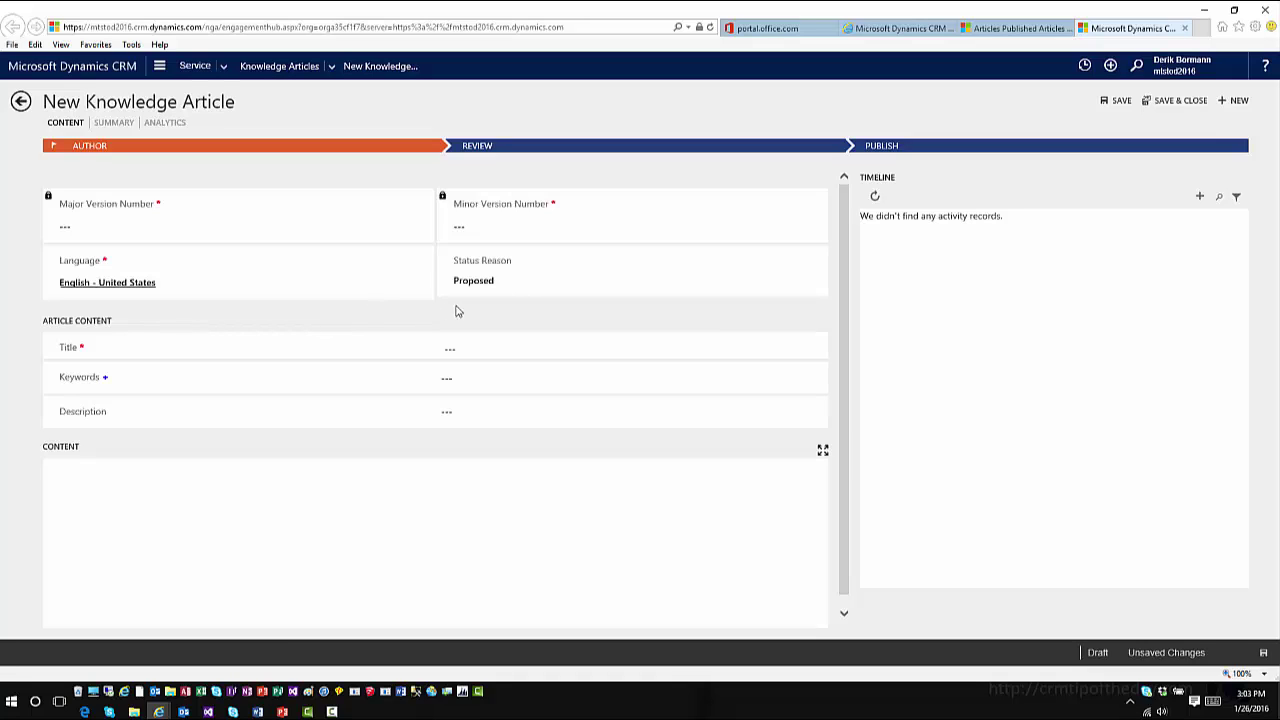
click(519, 287)
- Keep Status Reason Proposed, title it 'Sample Article', add keywords Sample, Article, 2016, and save
click(519, 287)
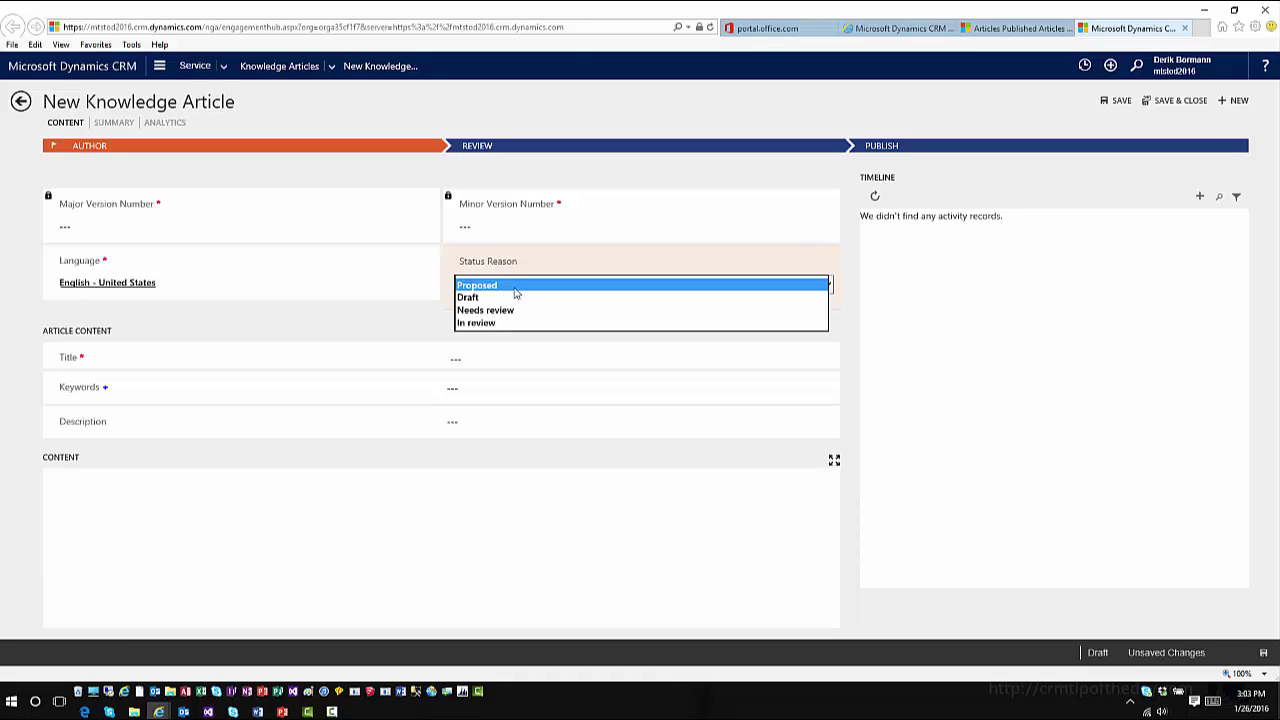
click(489, 286)
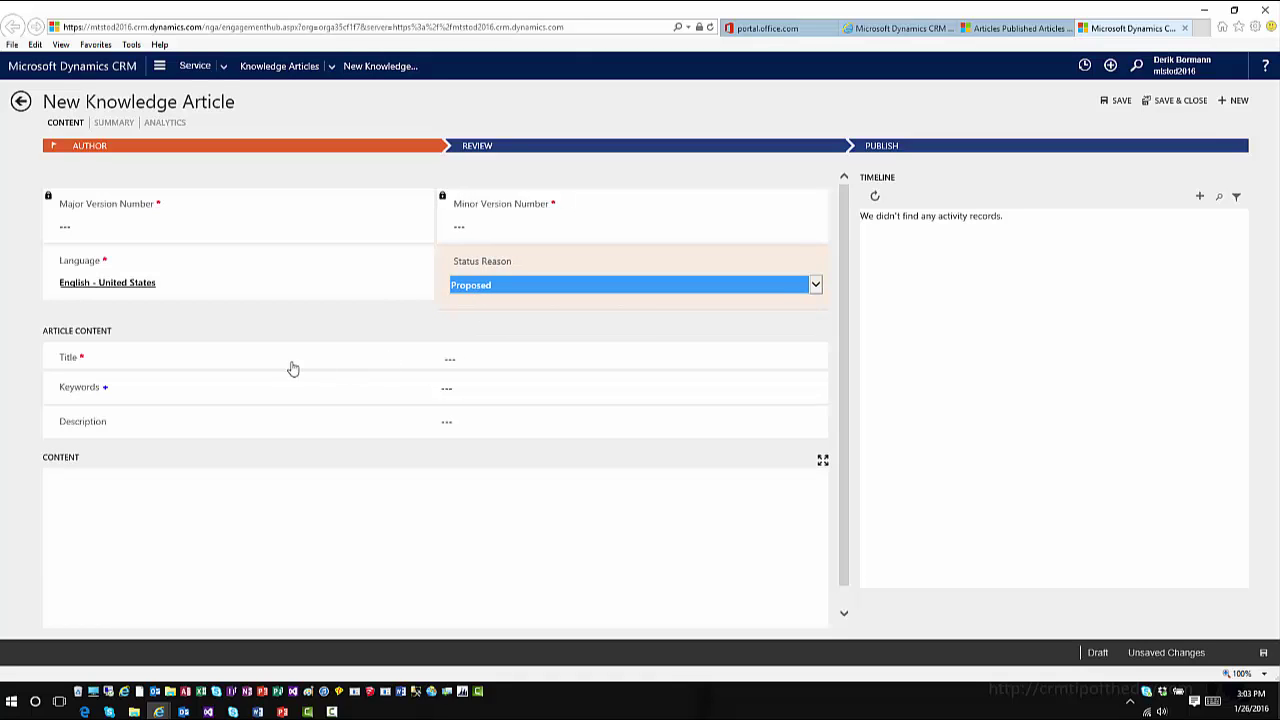
click(183, 362)
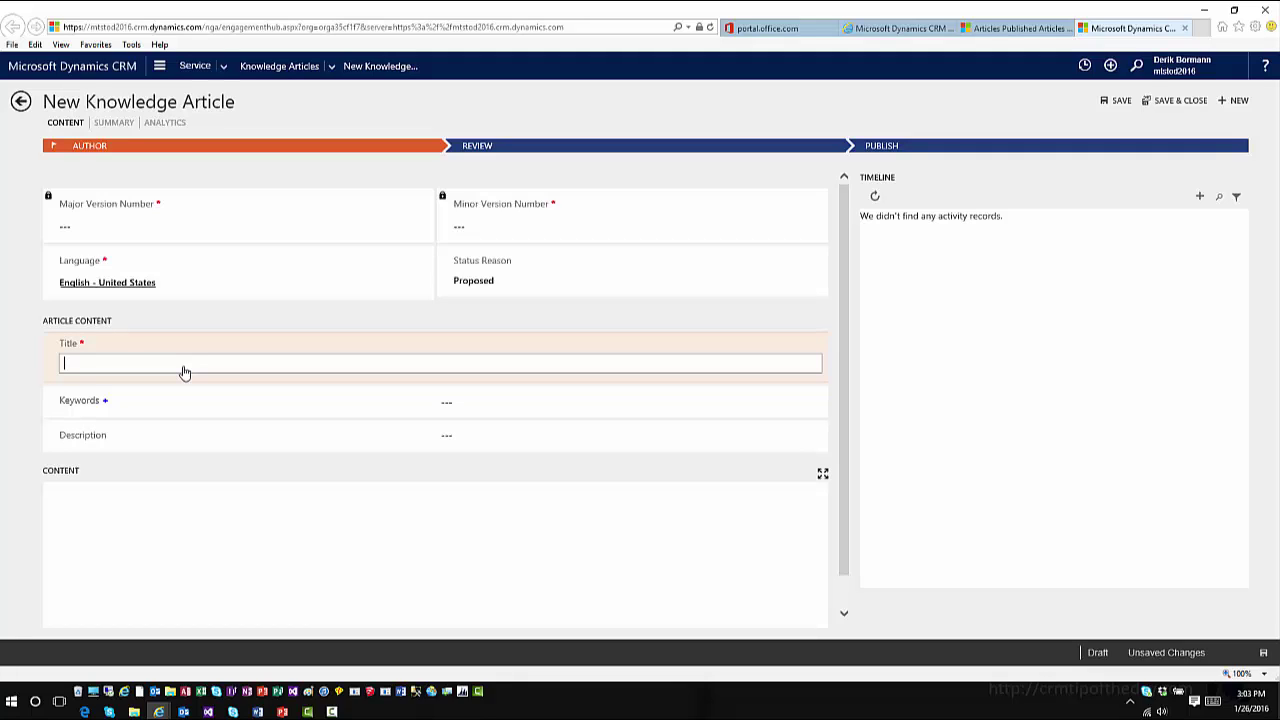
text(Sample )
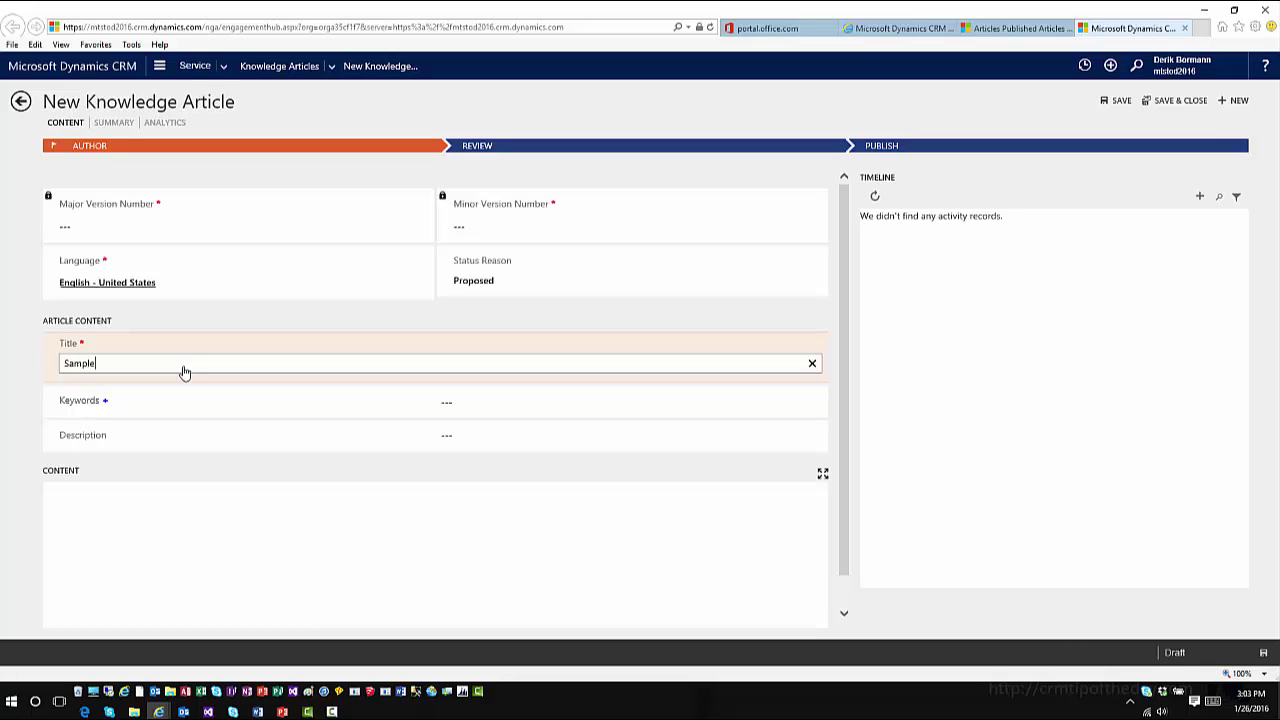
text(Article)
key(Return)
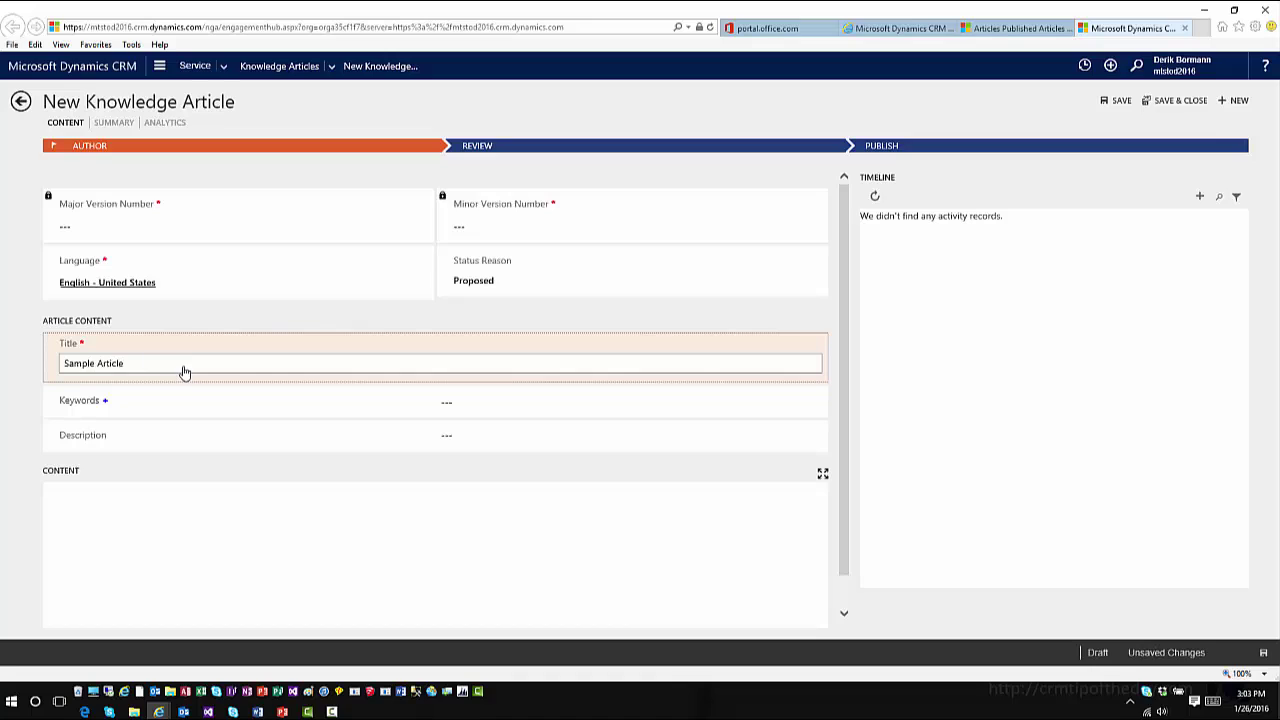
click(165, 413)
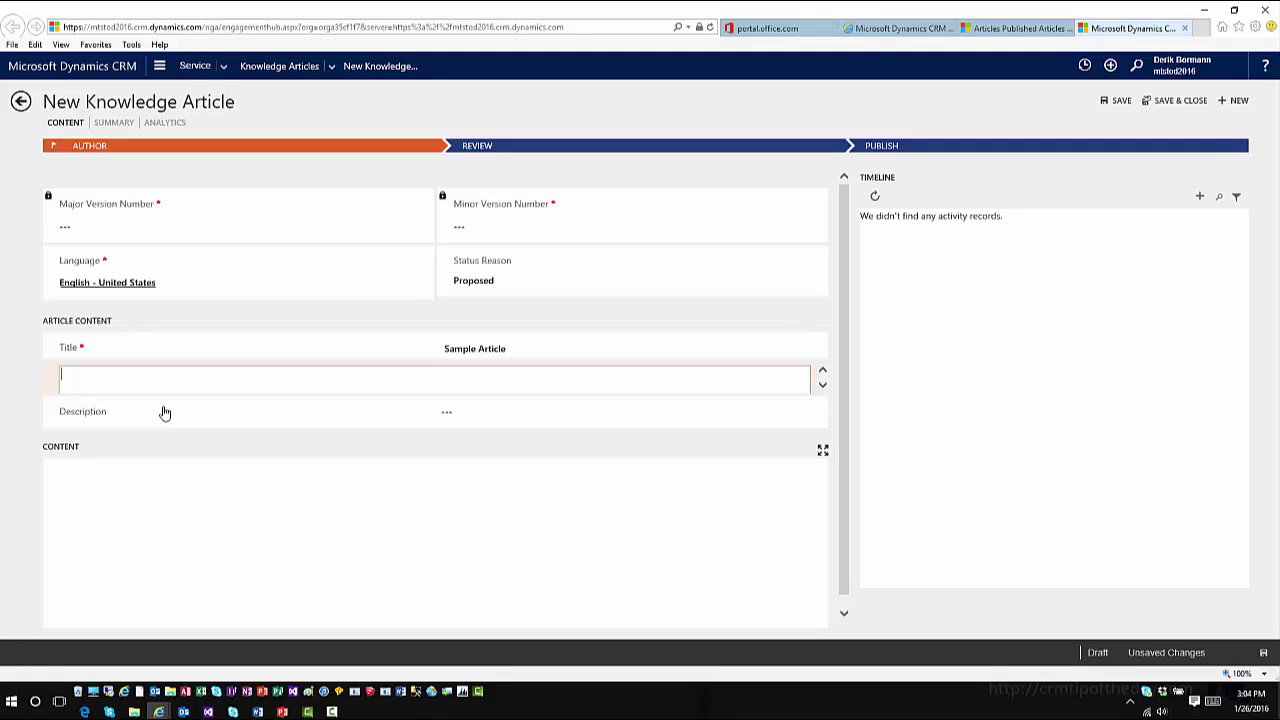
text(Sample. )
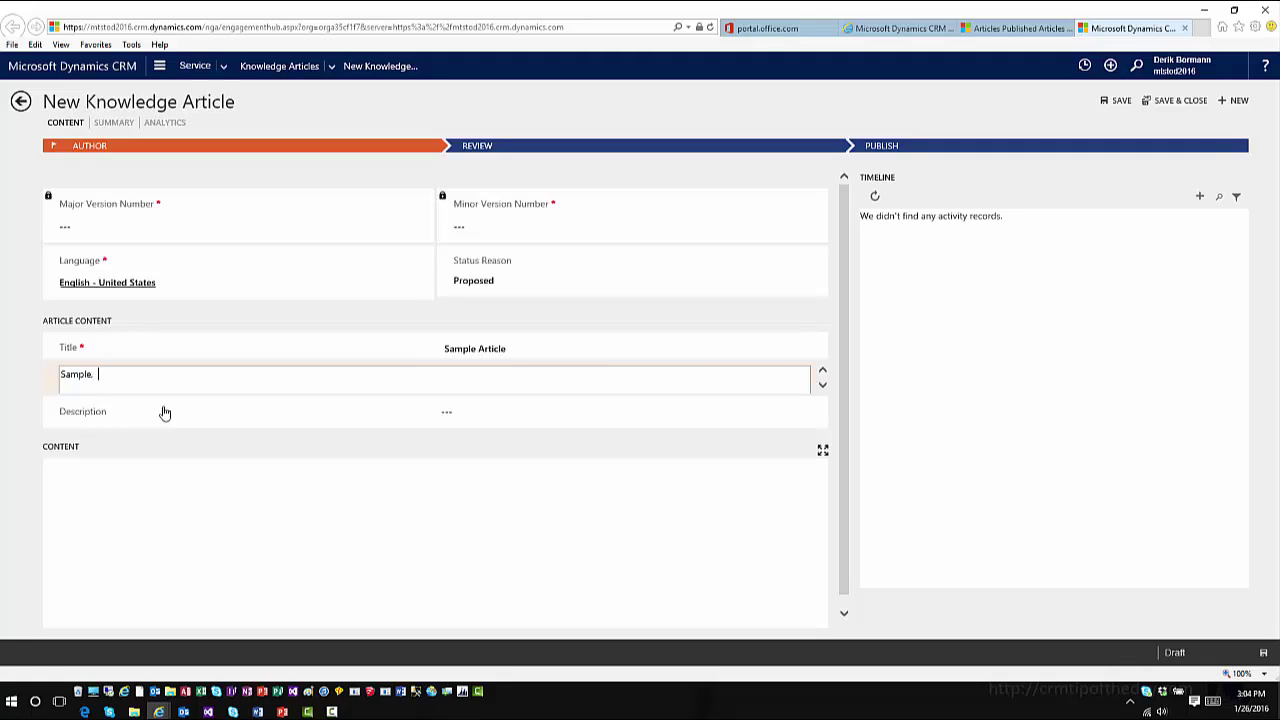
text(Article)
text(. )
text(2016)
click(196, 414)
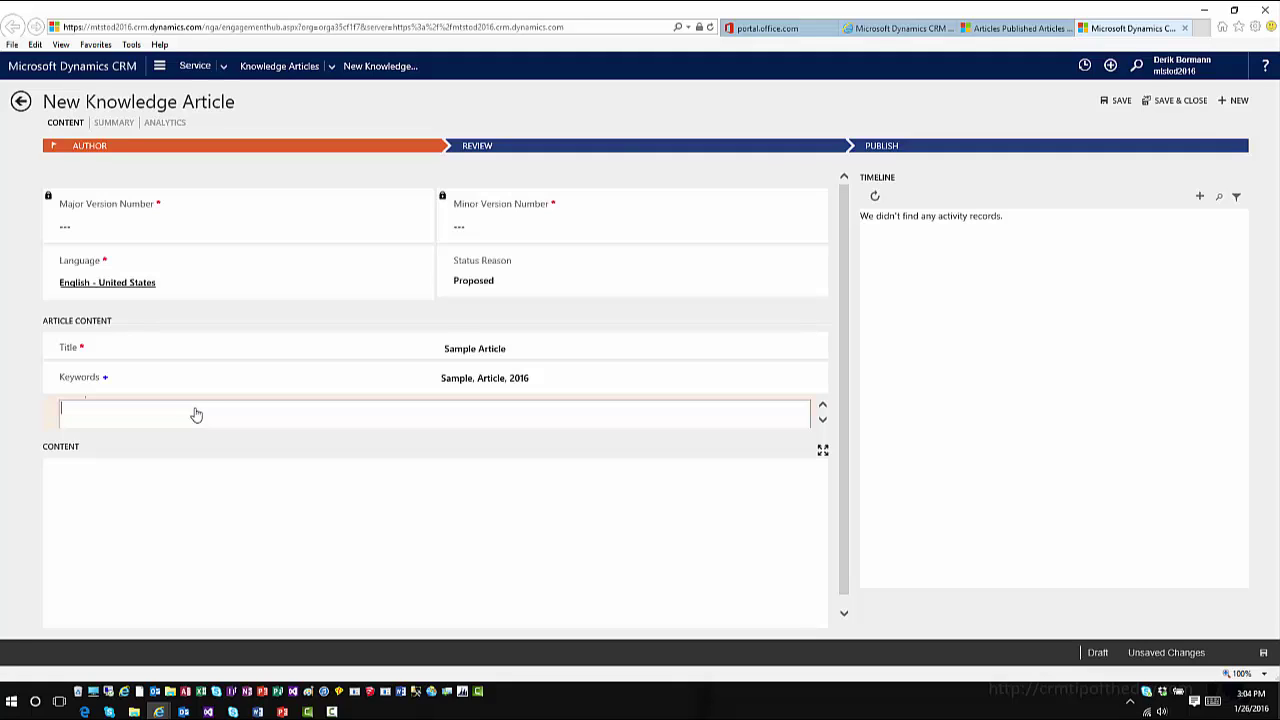
click(1118, 101)
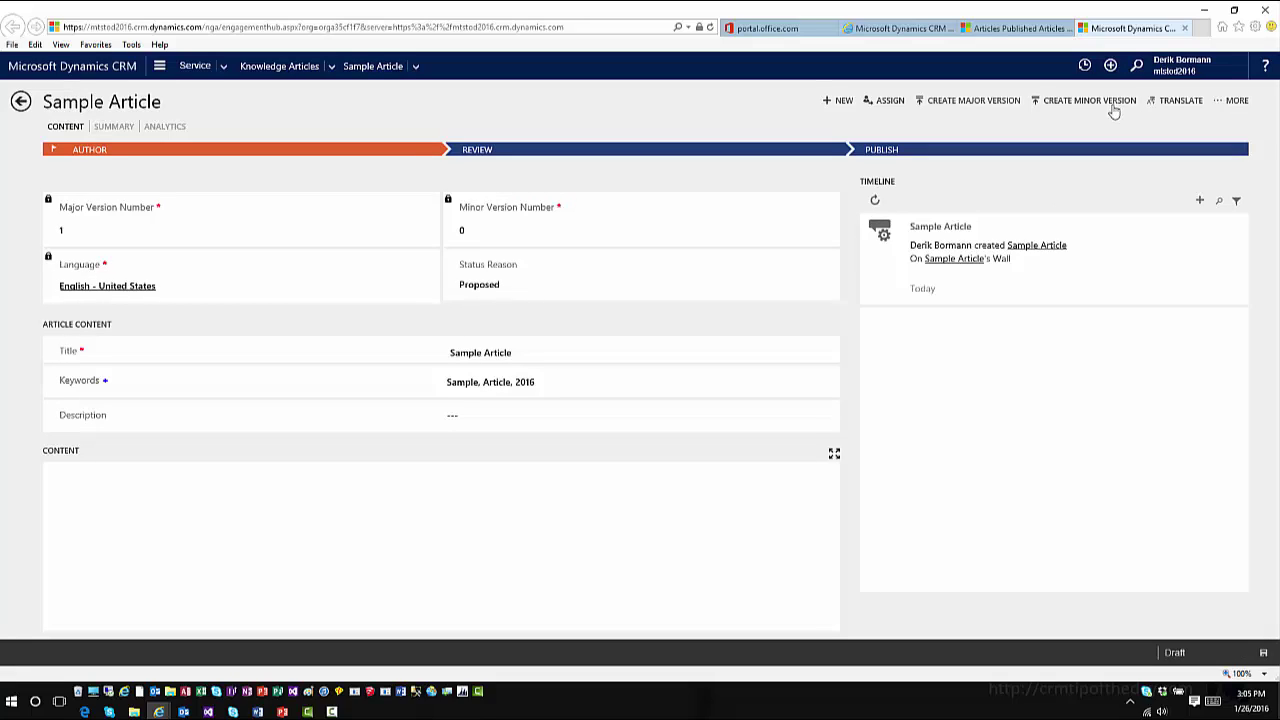
- Look at the MORE menu's Switch Process options, then activate the Content editor
click(1240, 104)
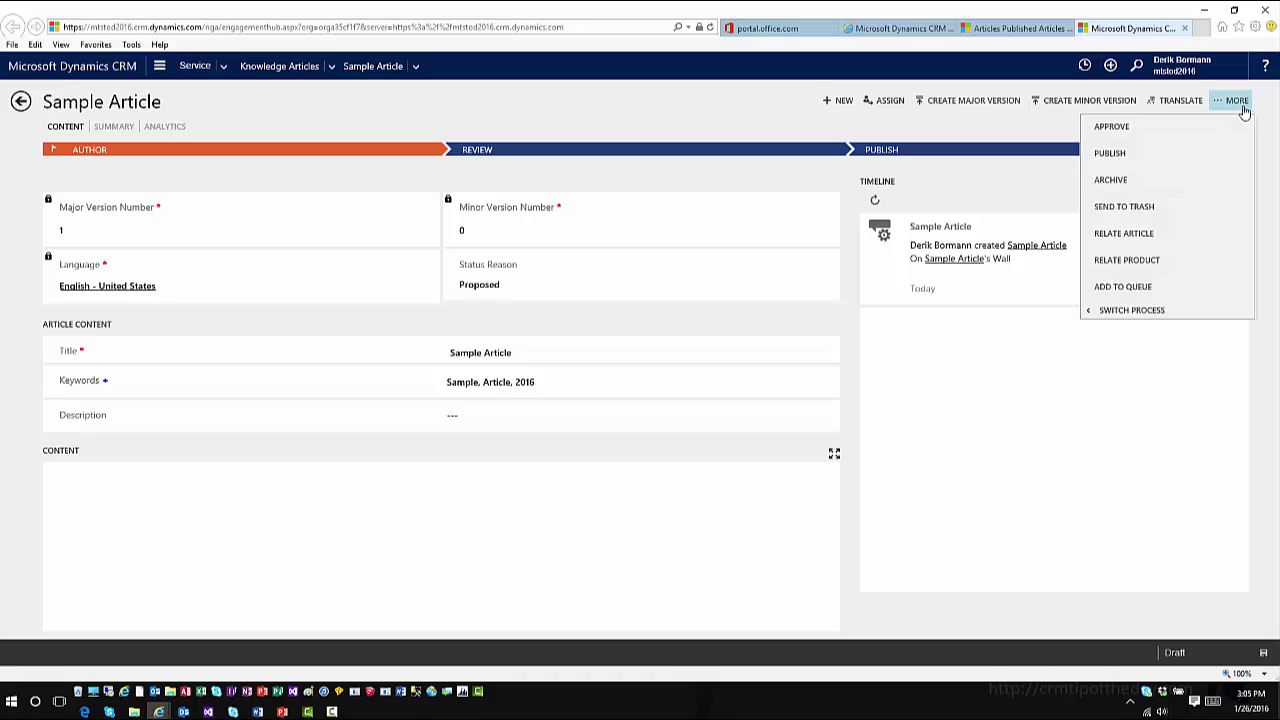
mouse_move(1204, 319)
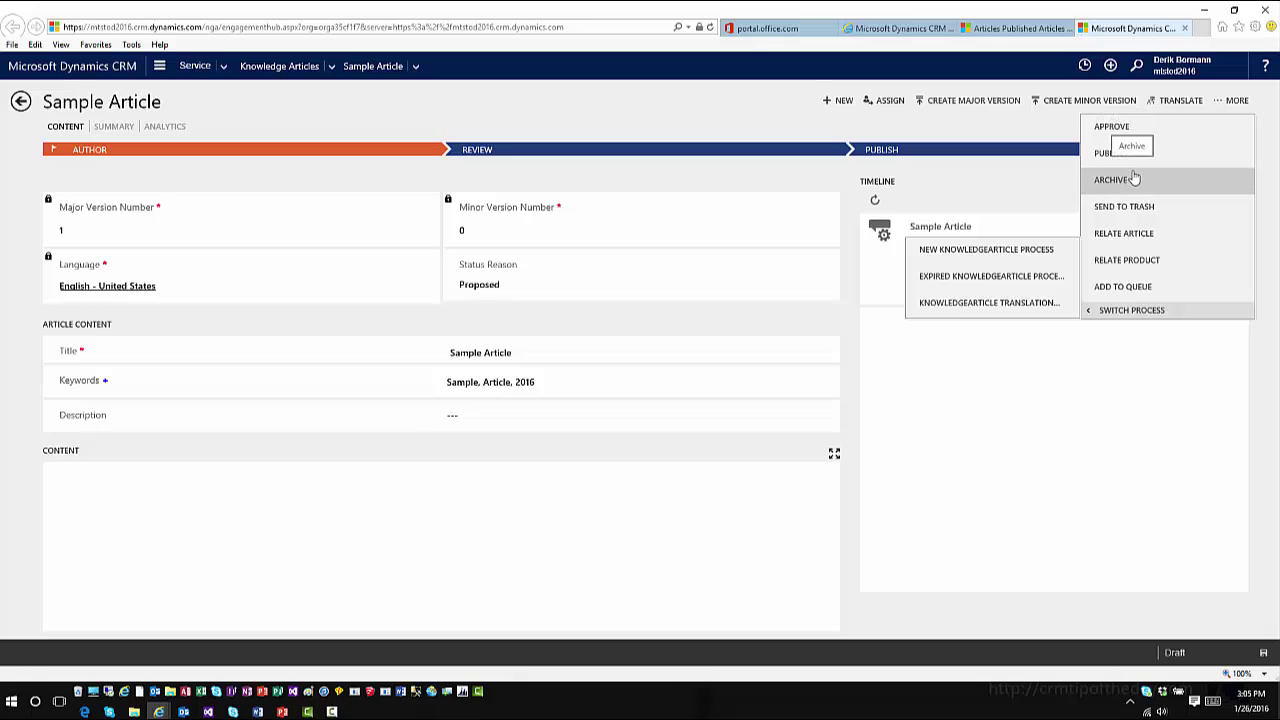
click(80, 490)
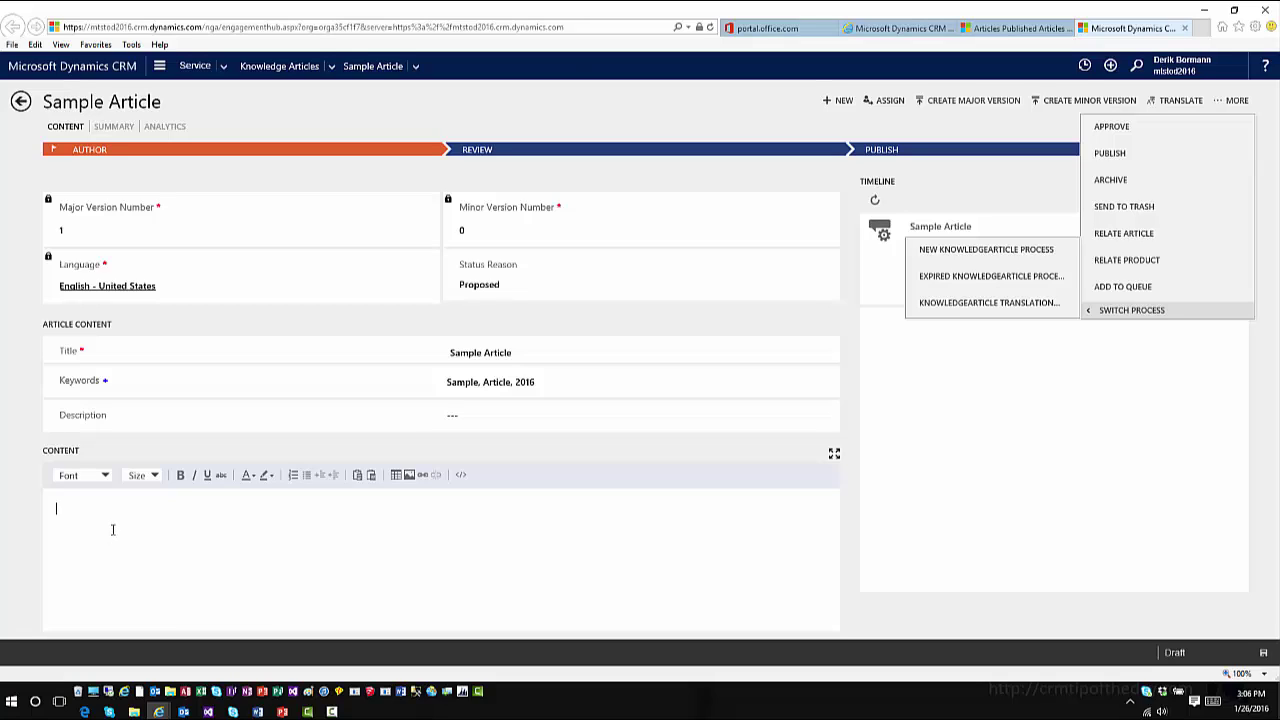
- Paste the Word document's Issue, Cause and Resolution text into the article content
click(462, 477)
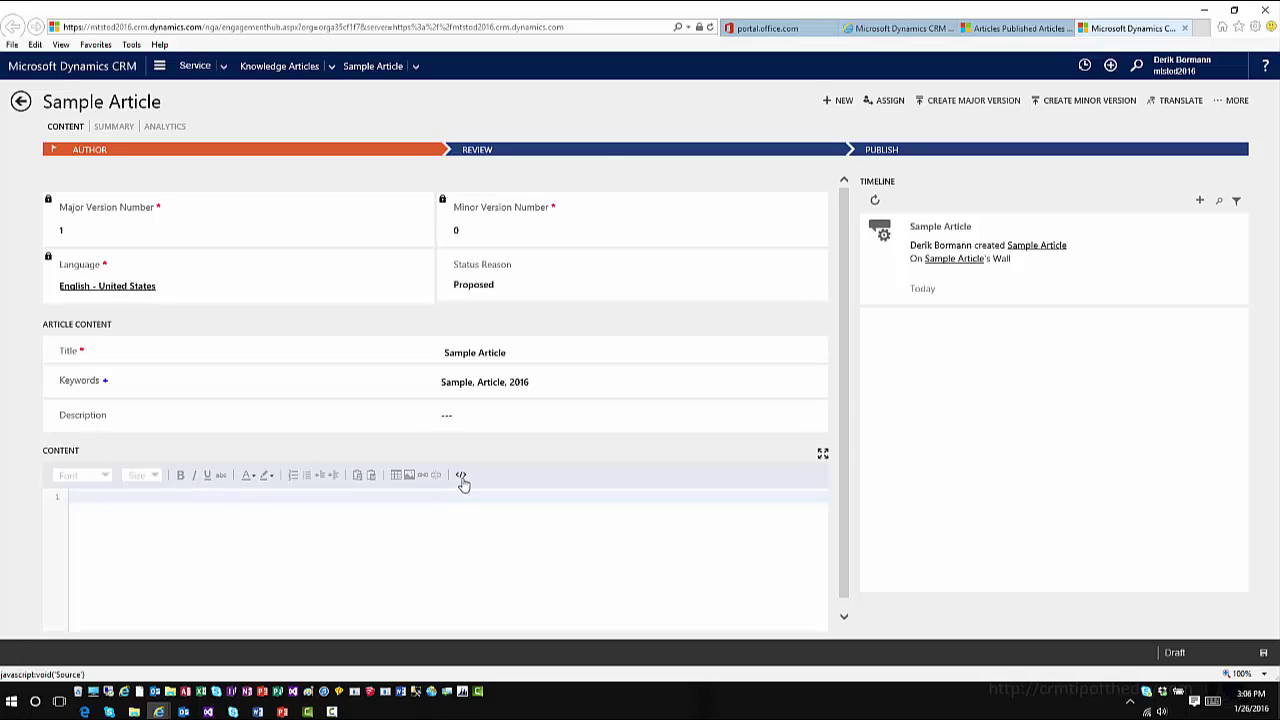
click(462, 478)
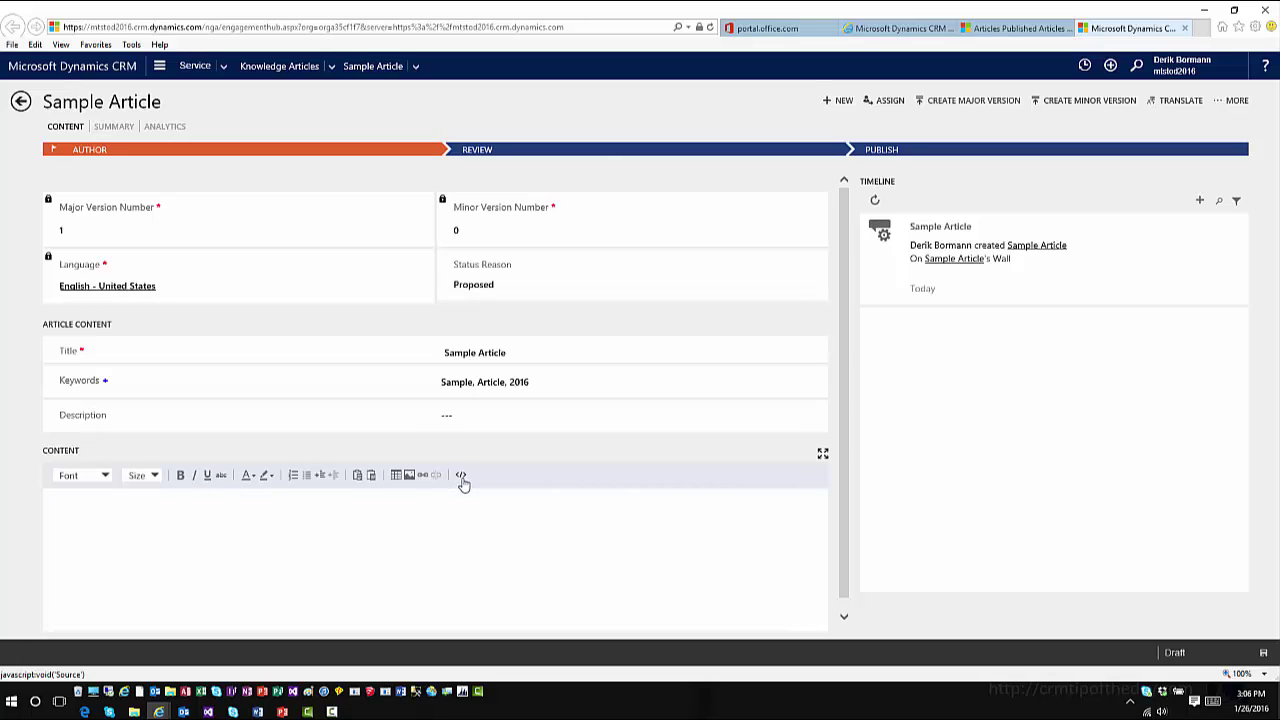
click(371, 476)
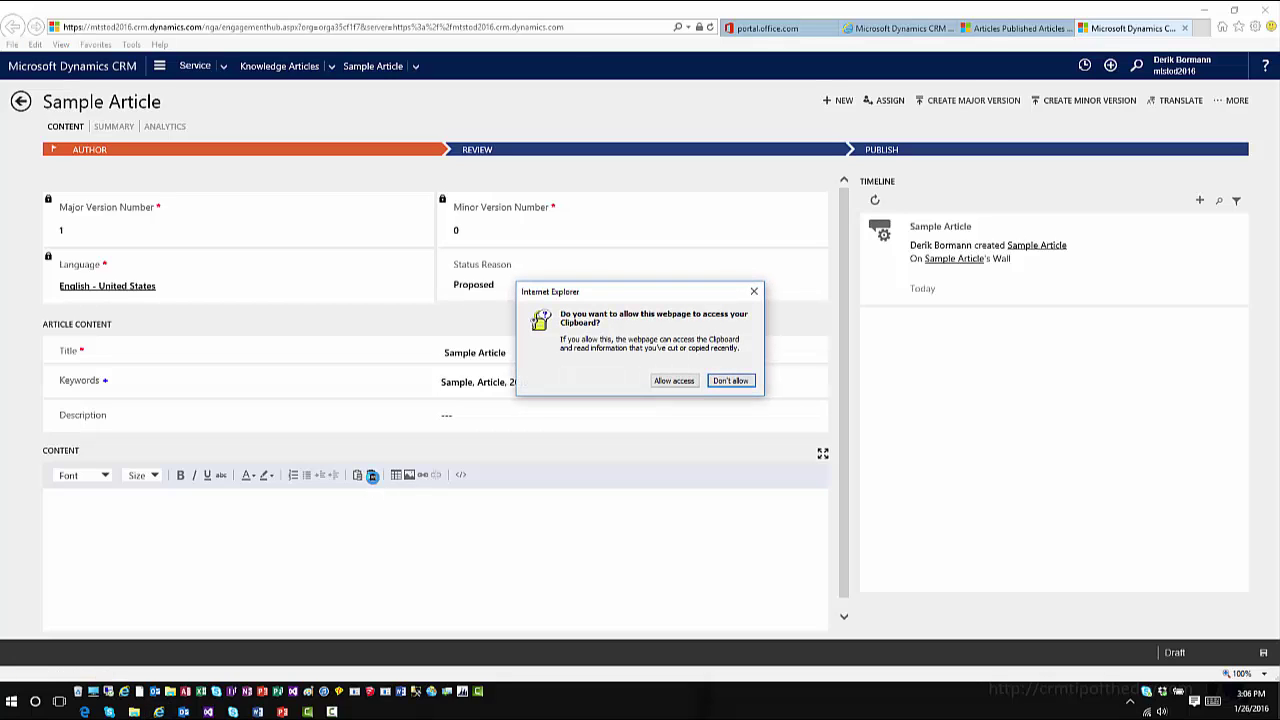
click(672, 382)
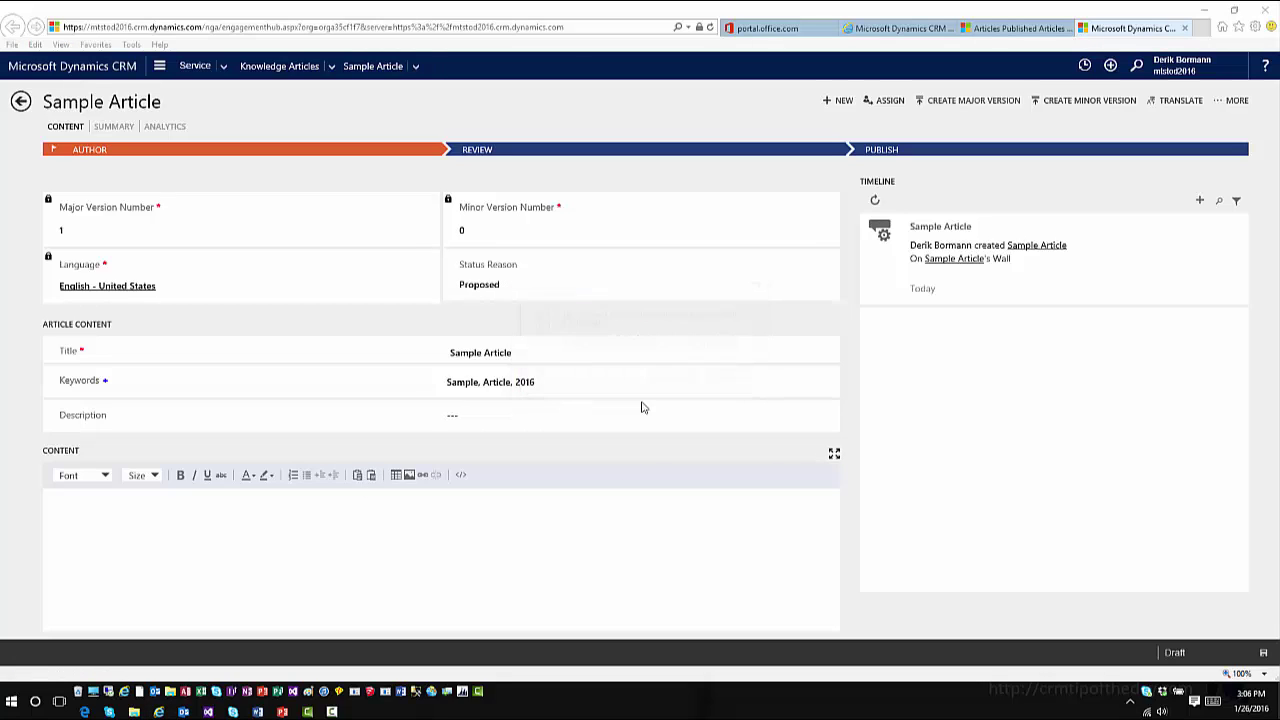
right_click(66, 514)
click(61, 571)
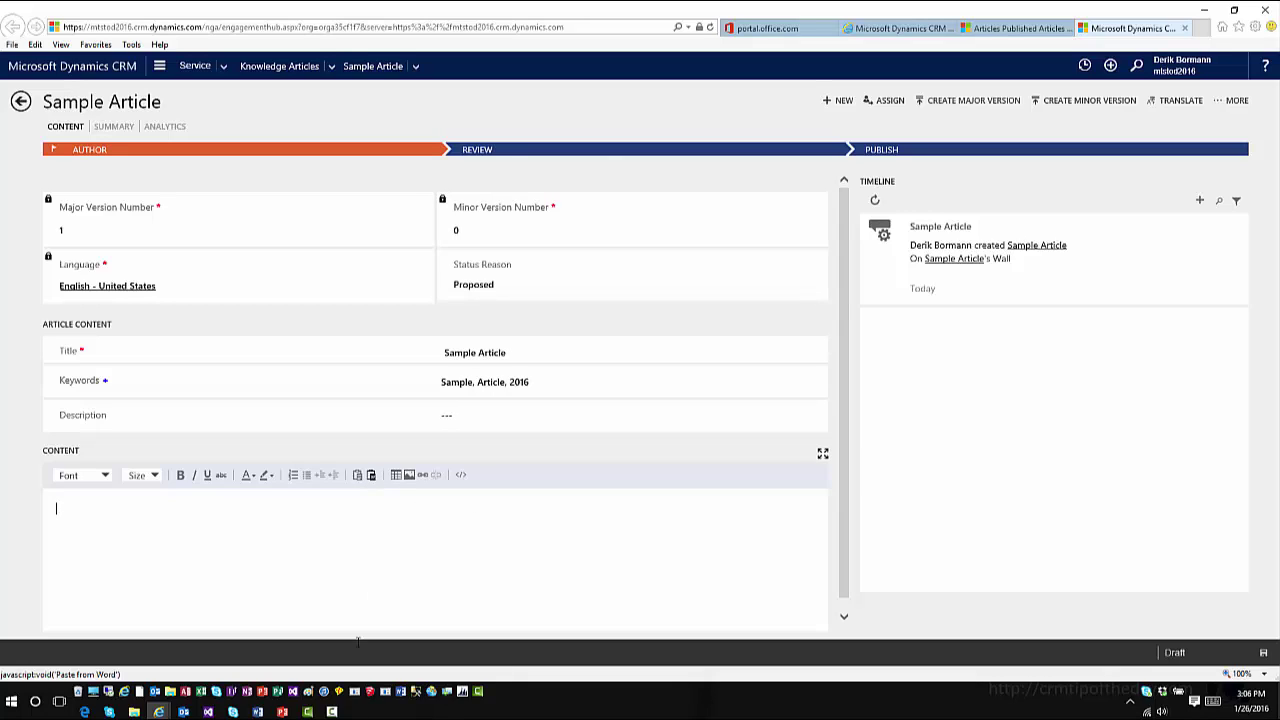
mouse_move(259, 712)
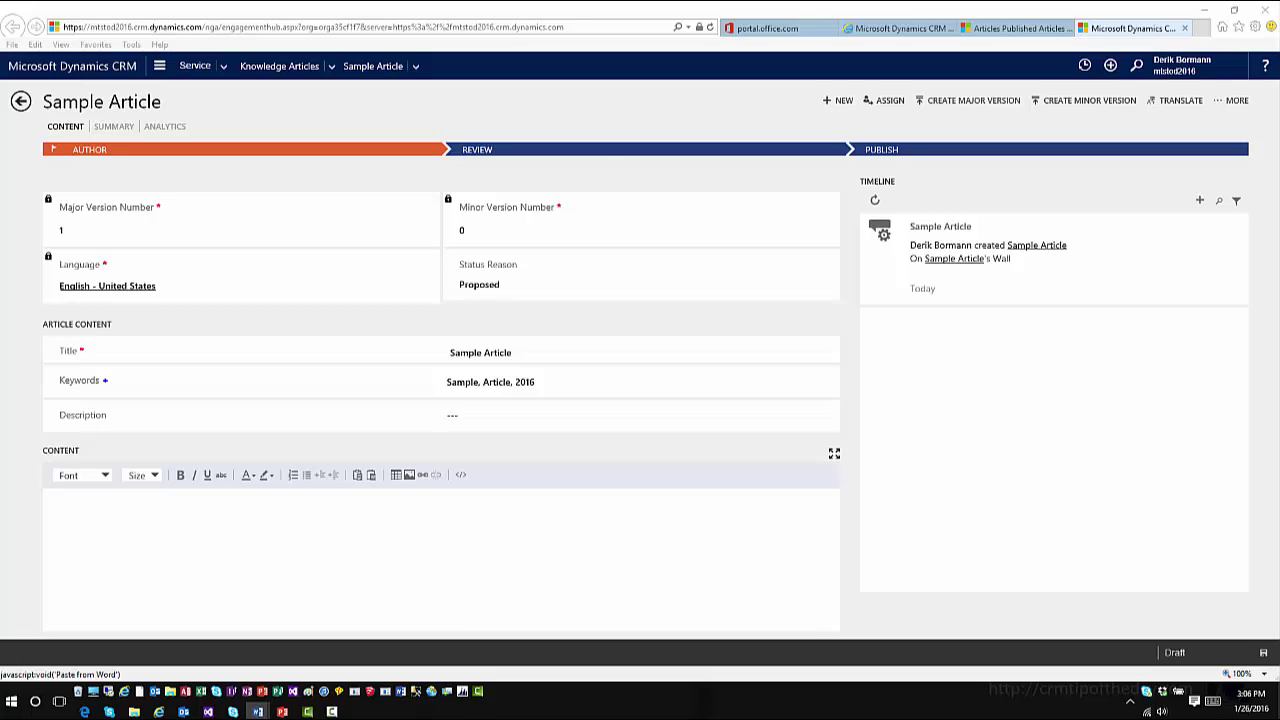
click(330, 522)
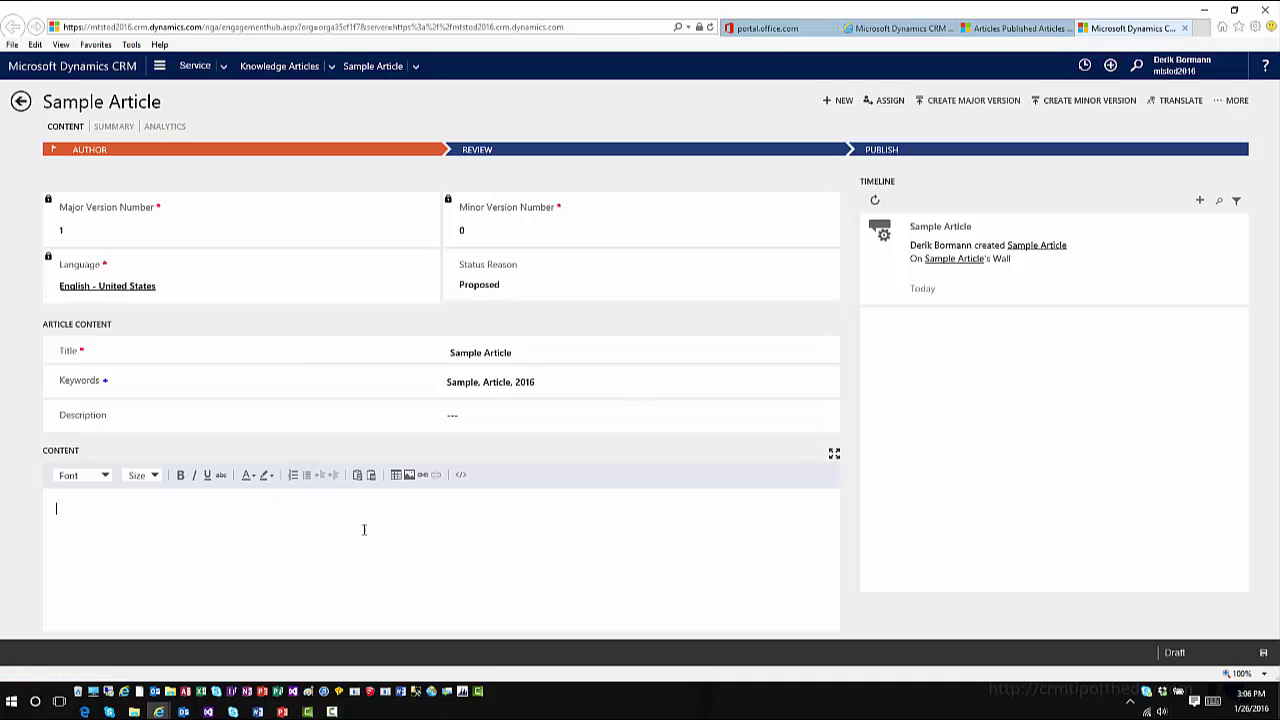
click(371, 476)
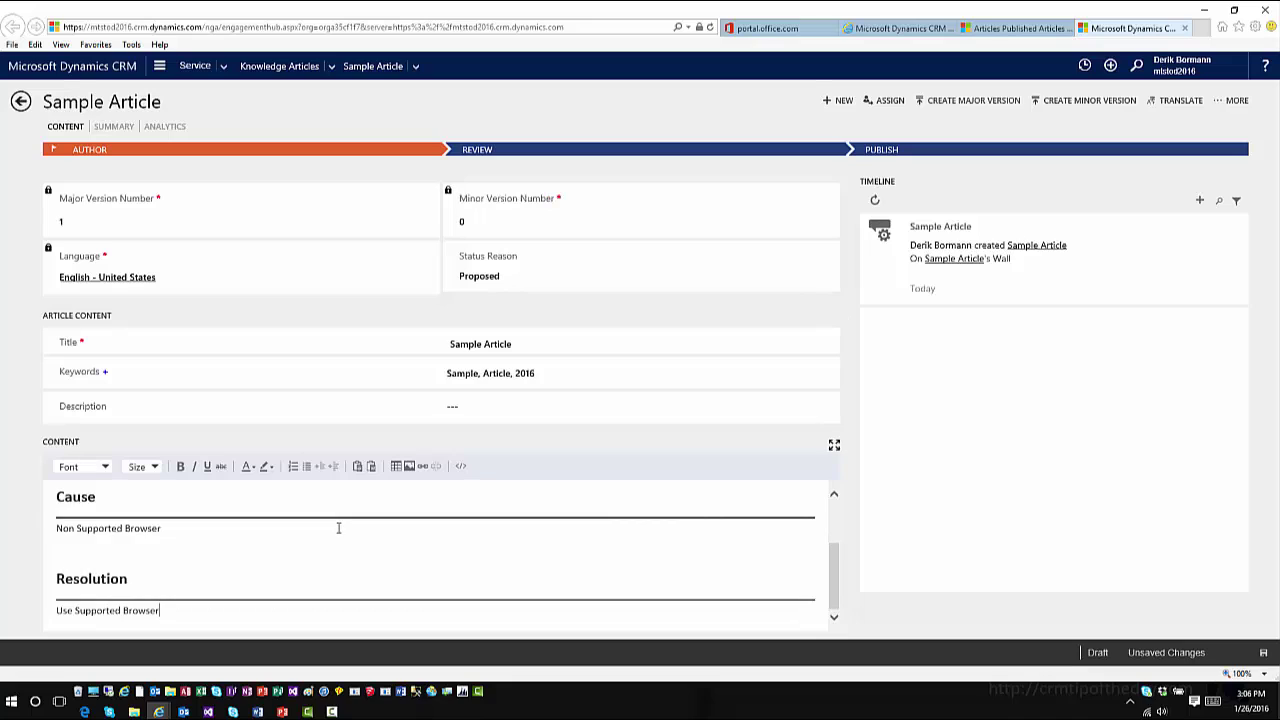
scroll(338, 528, up, 2)
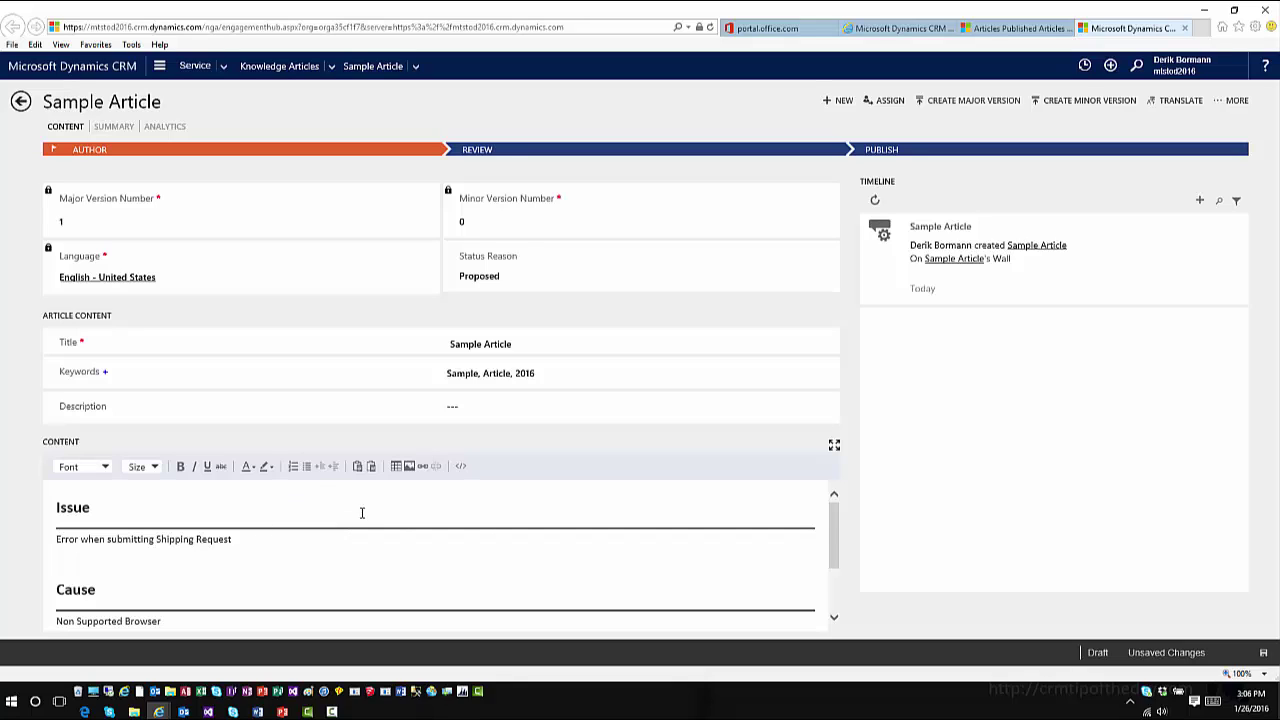
- Cancel the Image Properties dialog and bring up the Author stage checklist
click(410, 470)
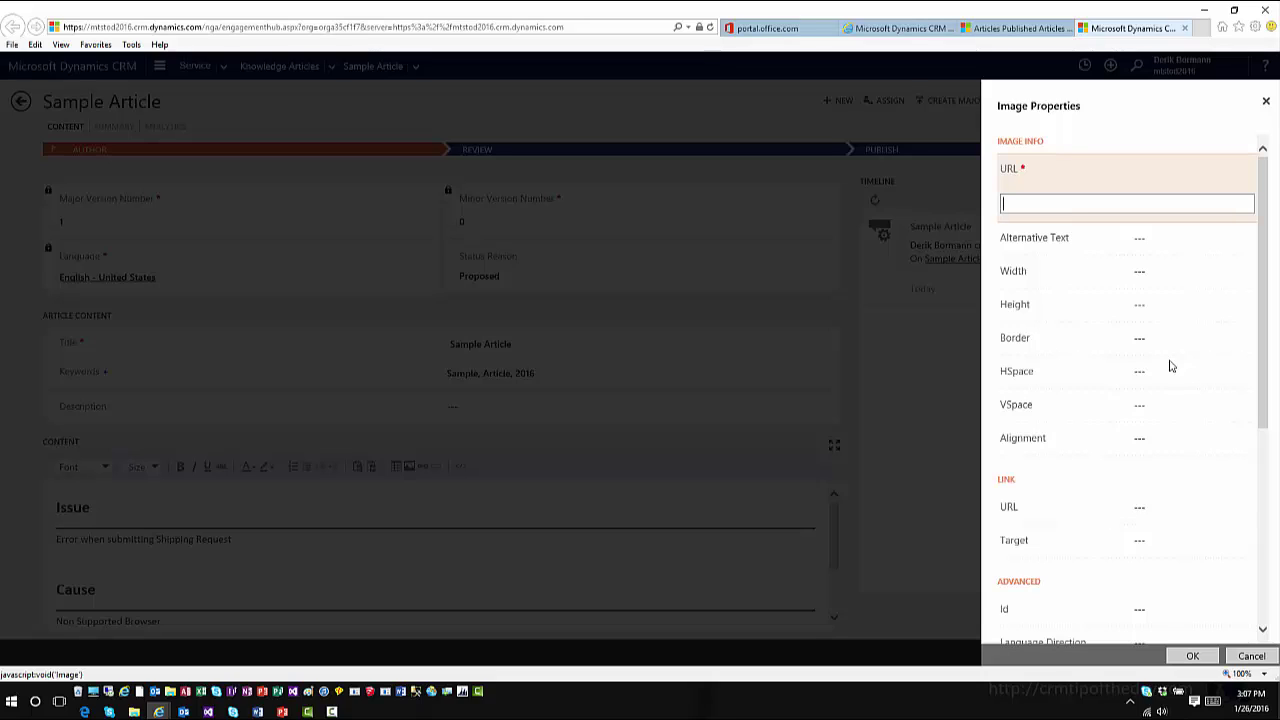
click(1252, 657)
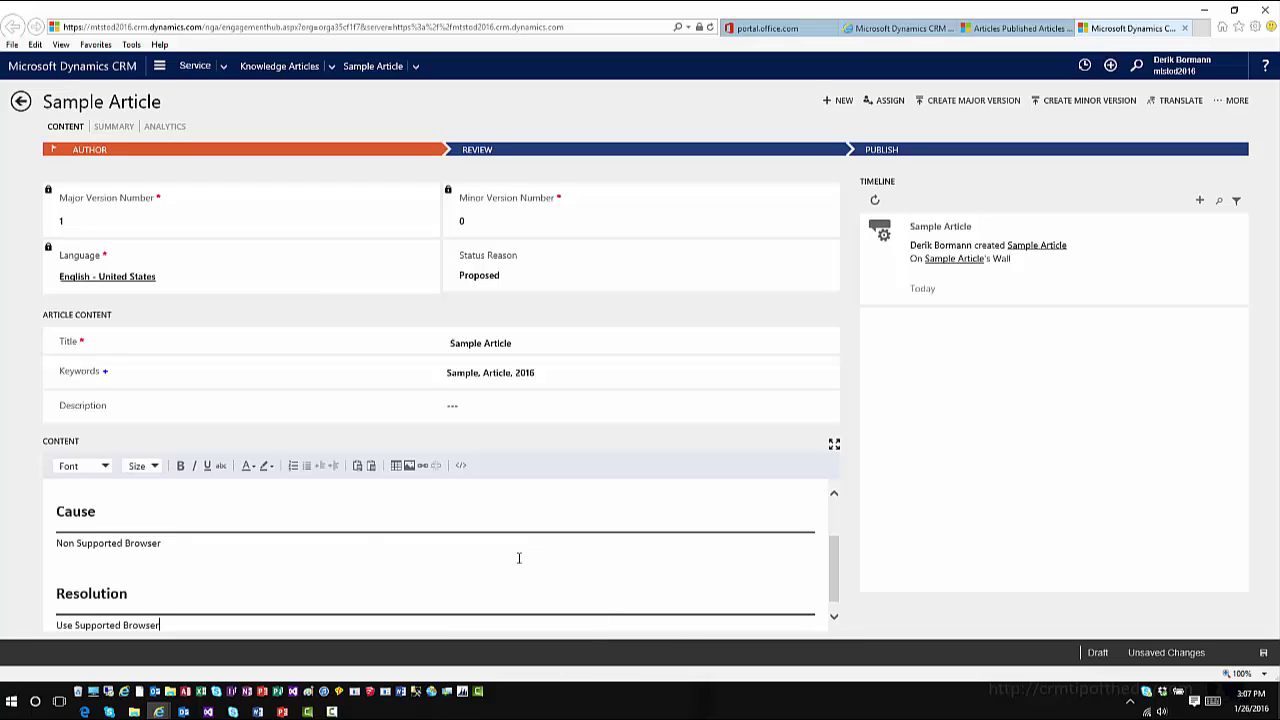
scroll(287, 515, up, 2)
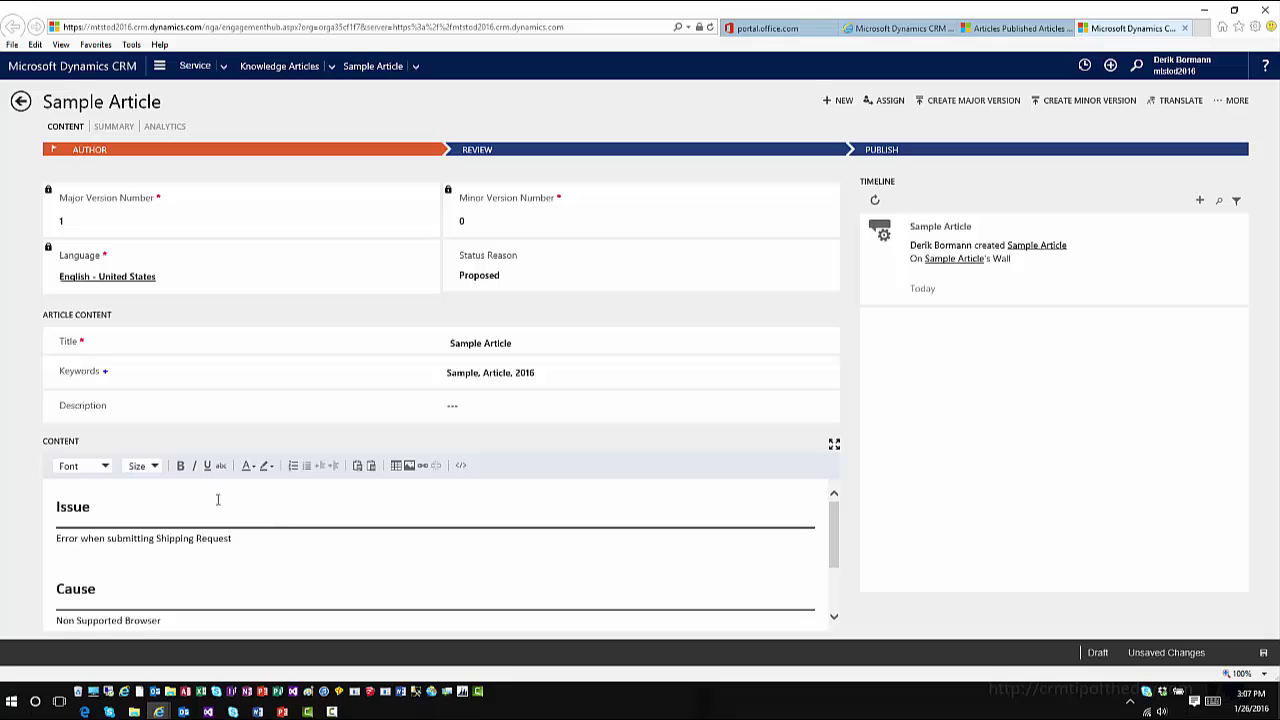
click(240, 157)
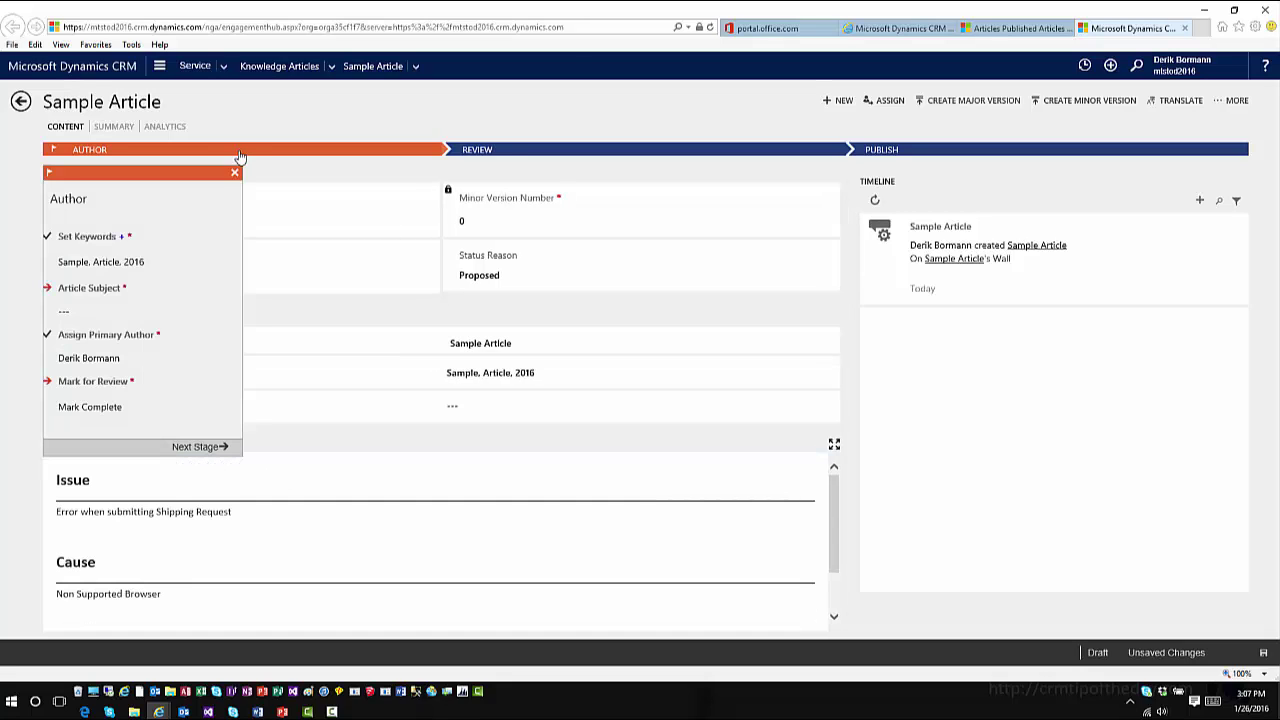
- Set subject to Default Subject, mark authoring complete, advance to Review, and return to My Active Articles
click(84, 312)
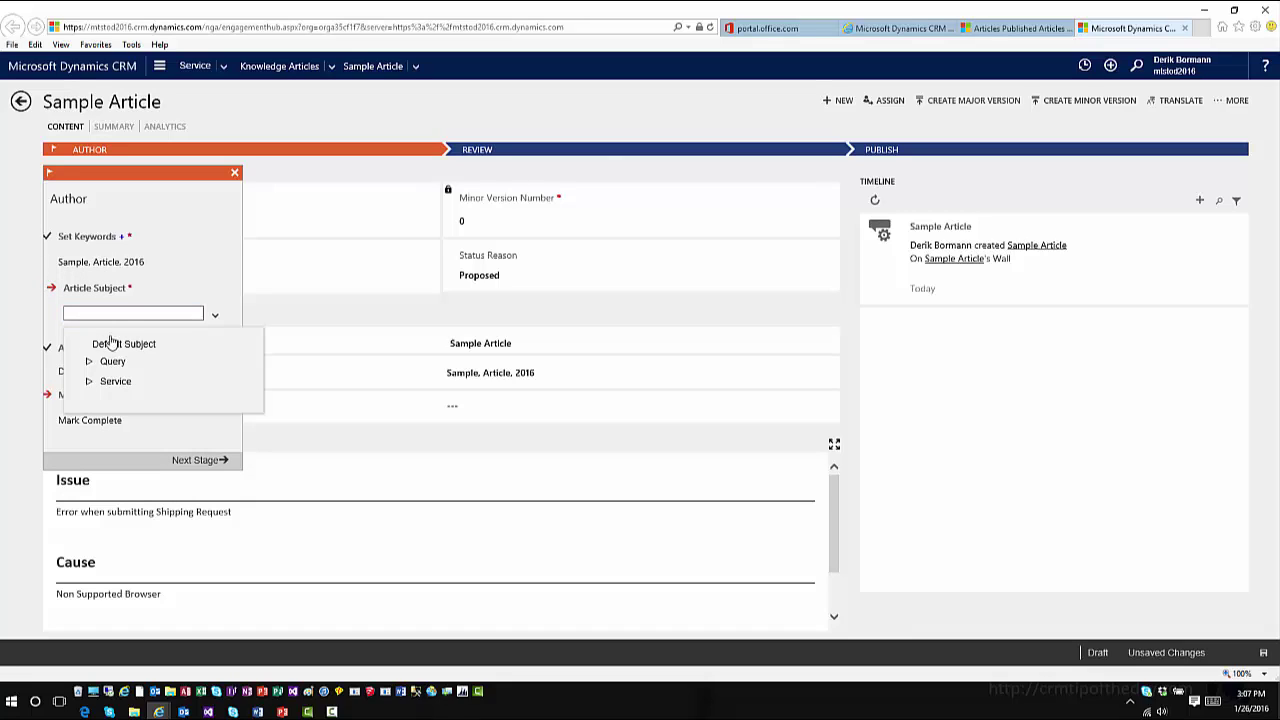
click(114, 344)
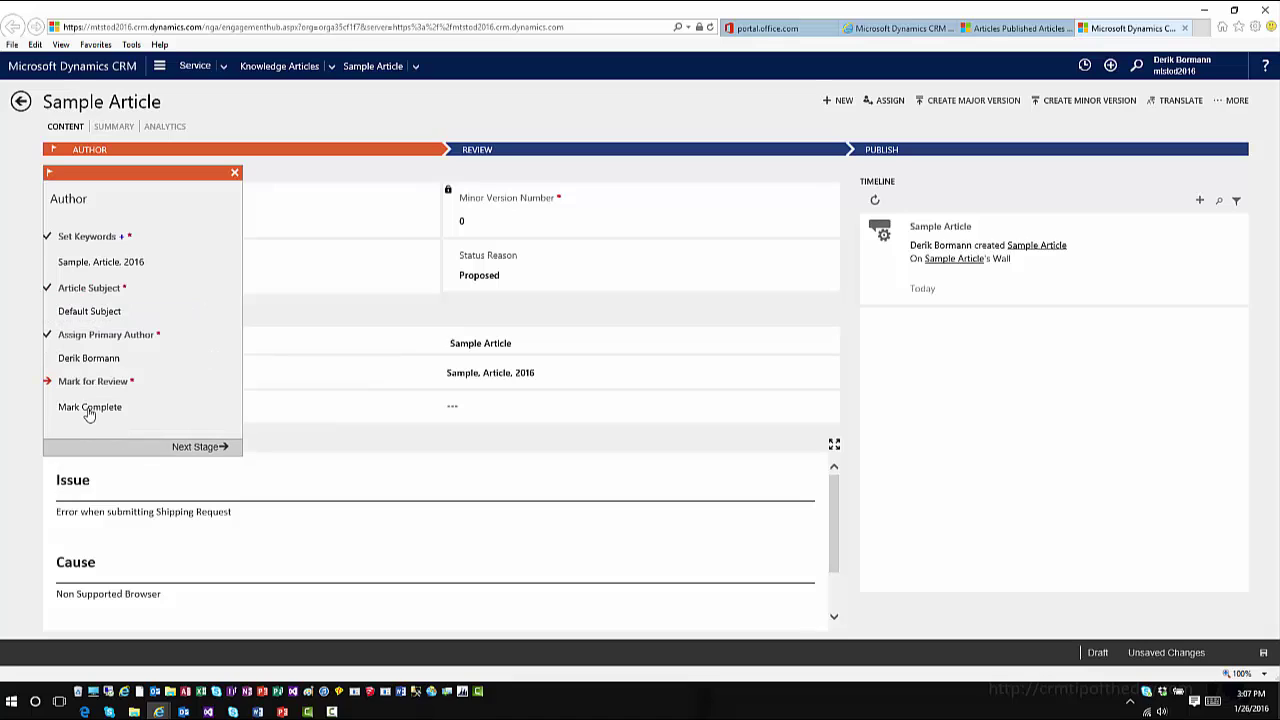
click(89, 409)
click(200, 447)
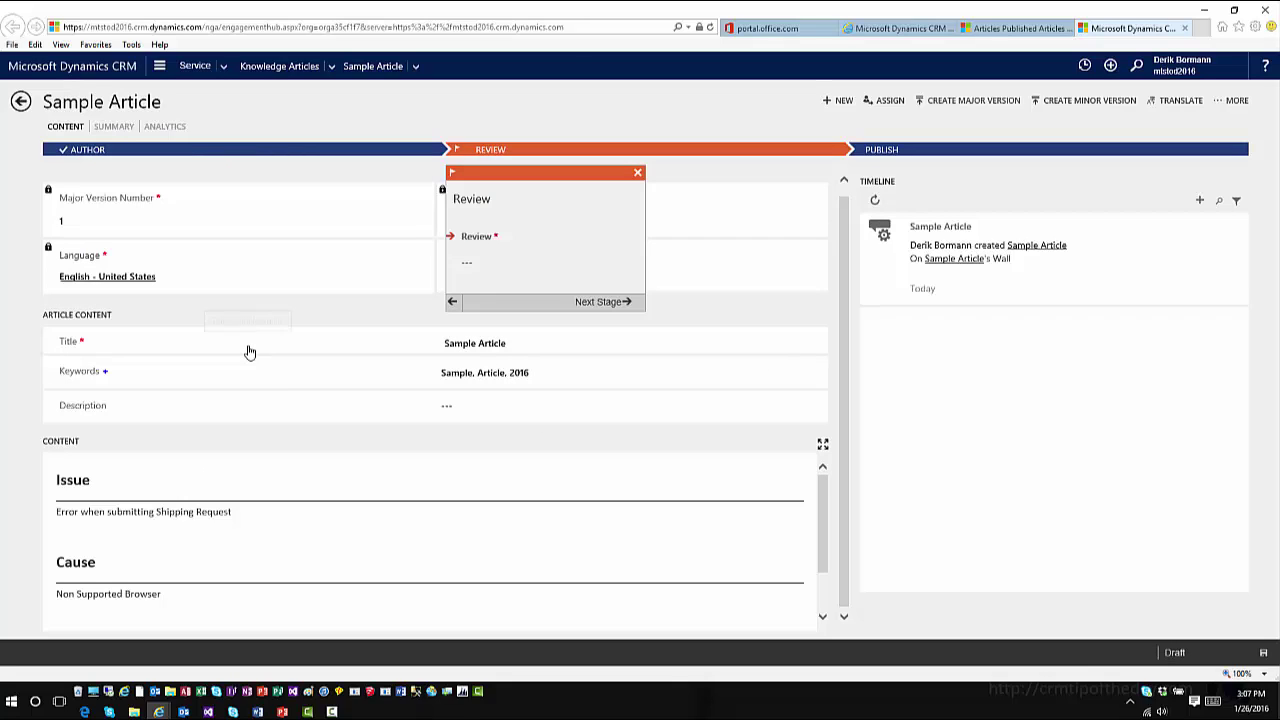
click(490, 260)
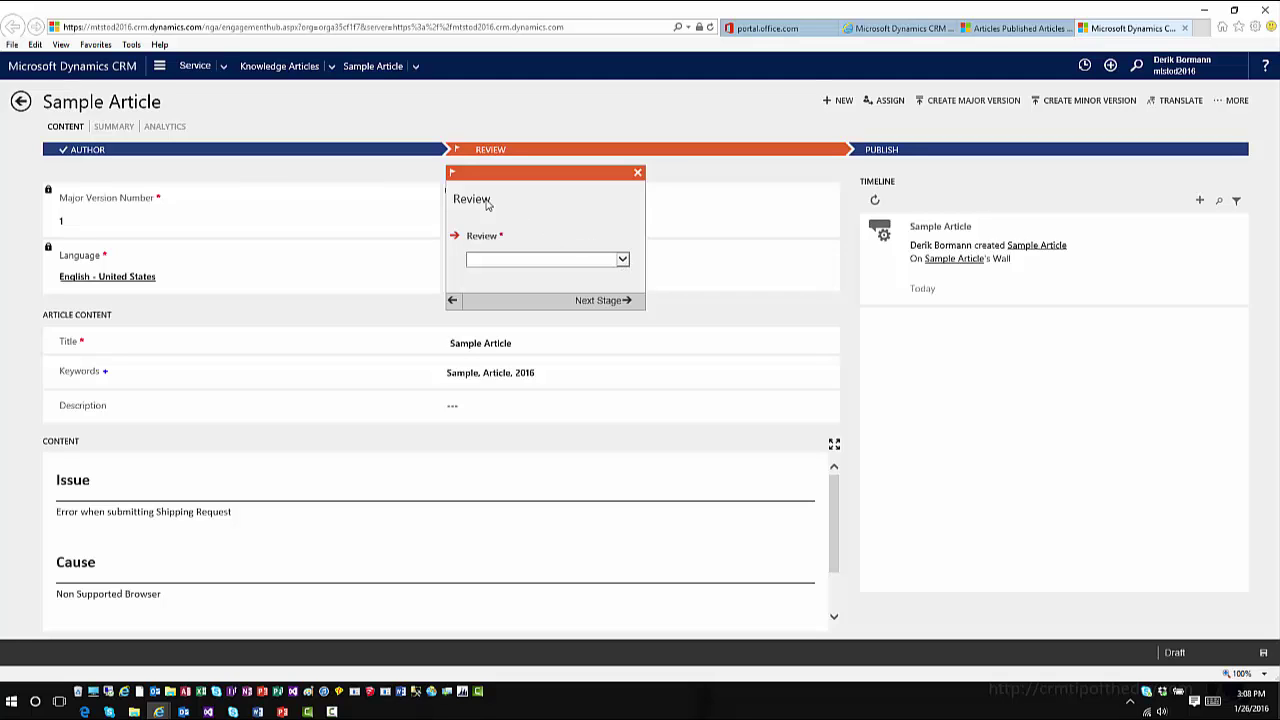
click(31, 104)
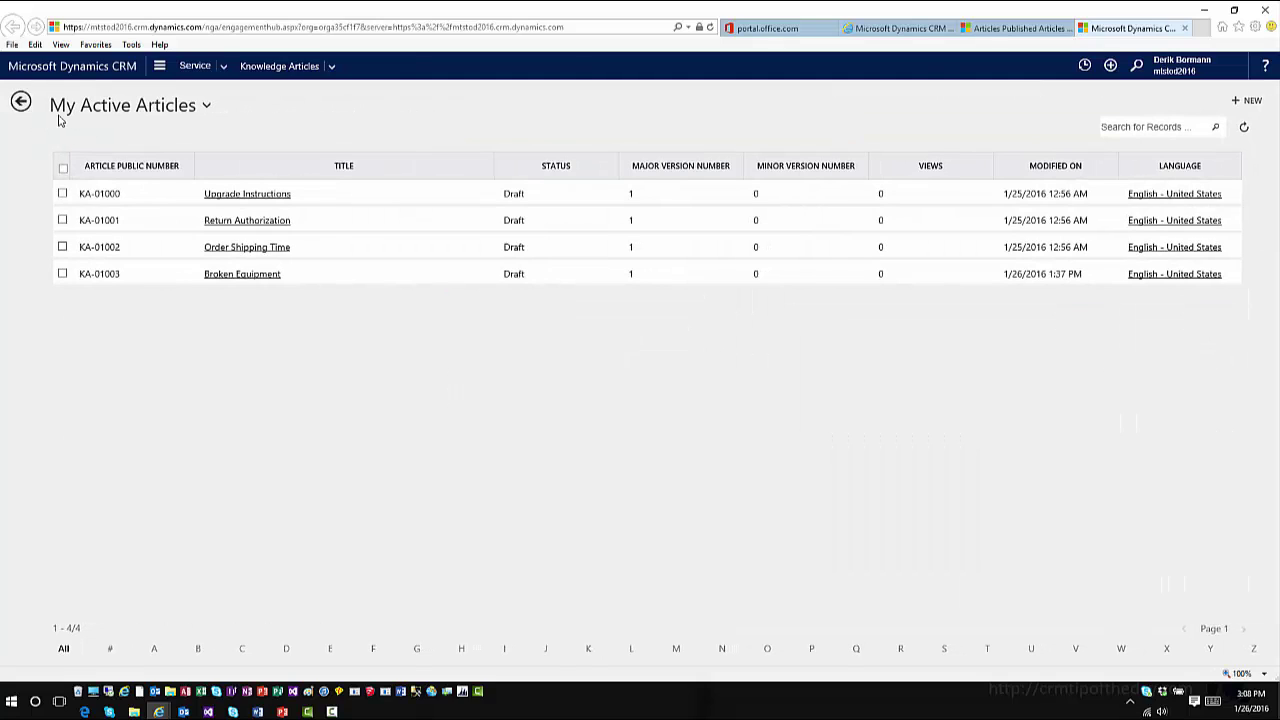
- Switch to the Knowledge Manager dashboard and open the Sample Article card under Proposed Articles
click(128, 72)
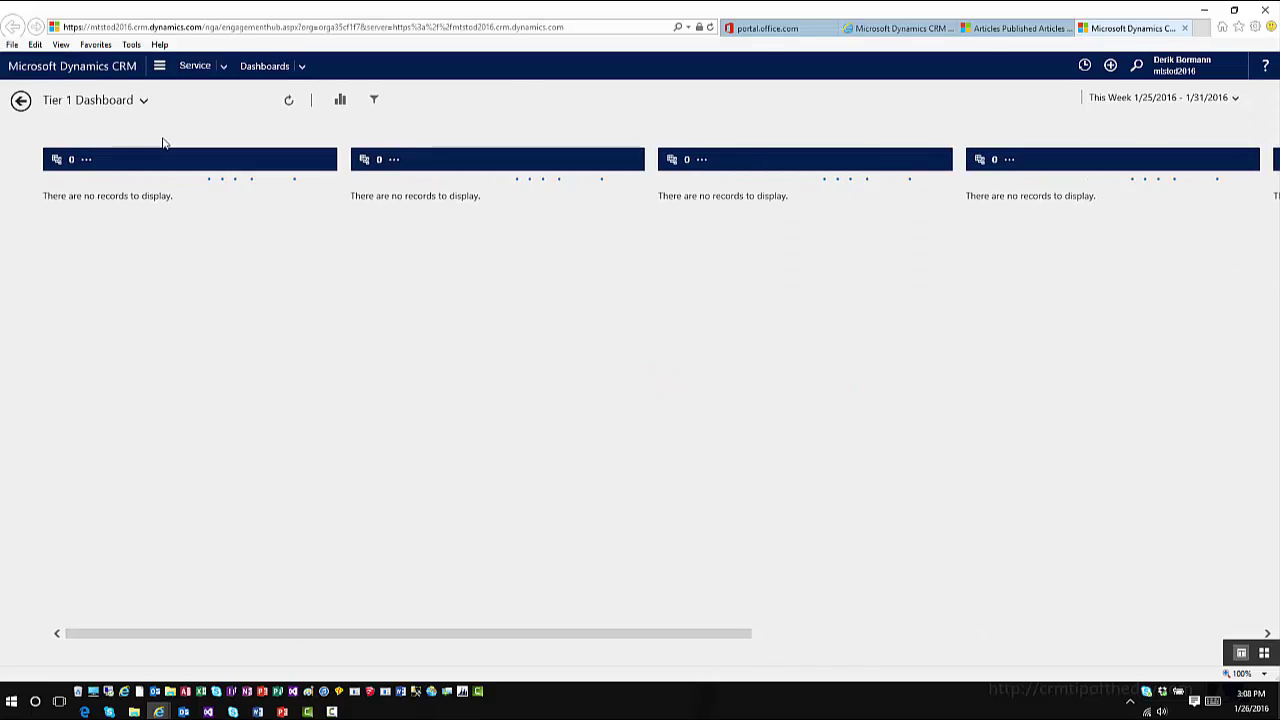
click(143, 100)
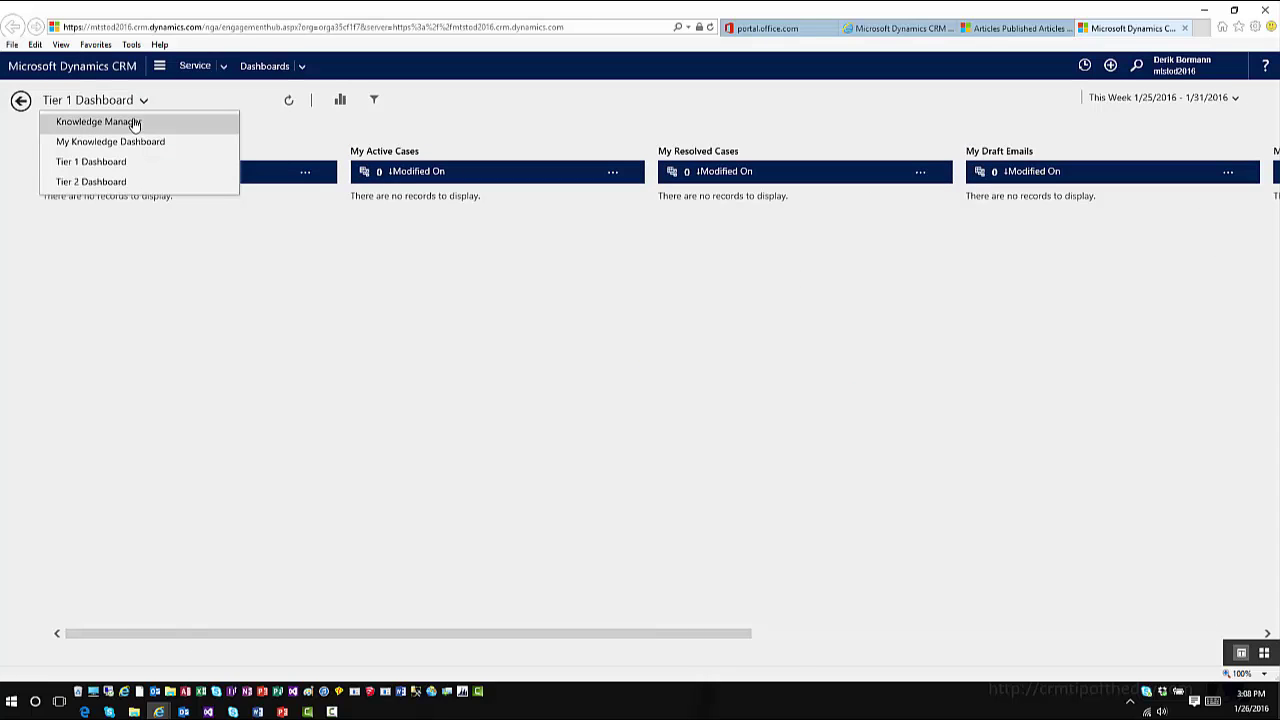
click(135, 122)
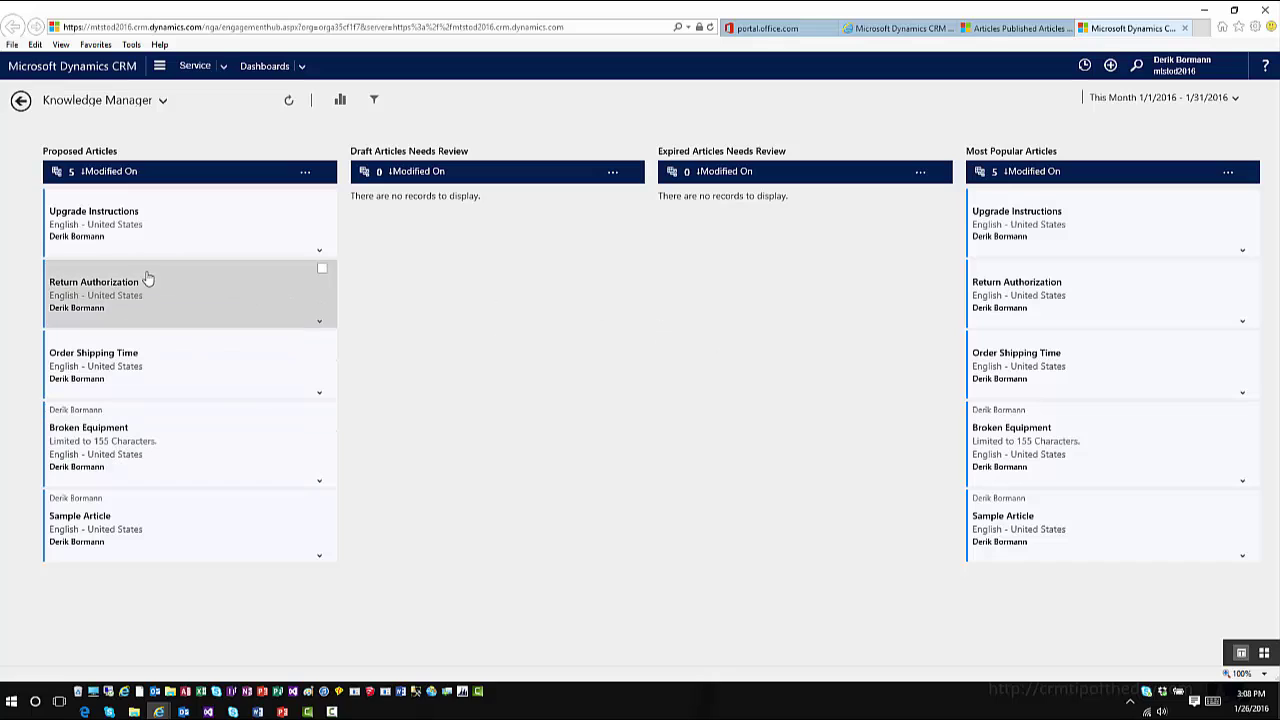
click(148, 523)
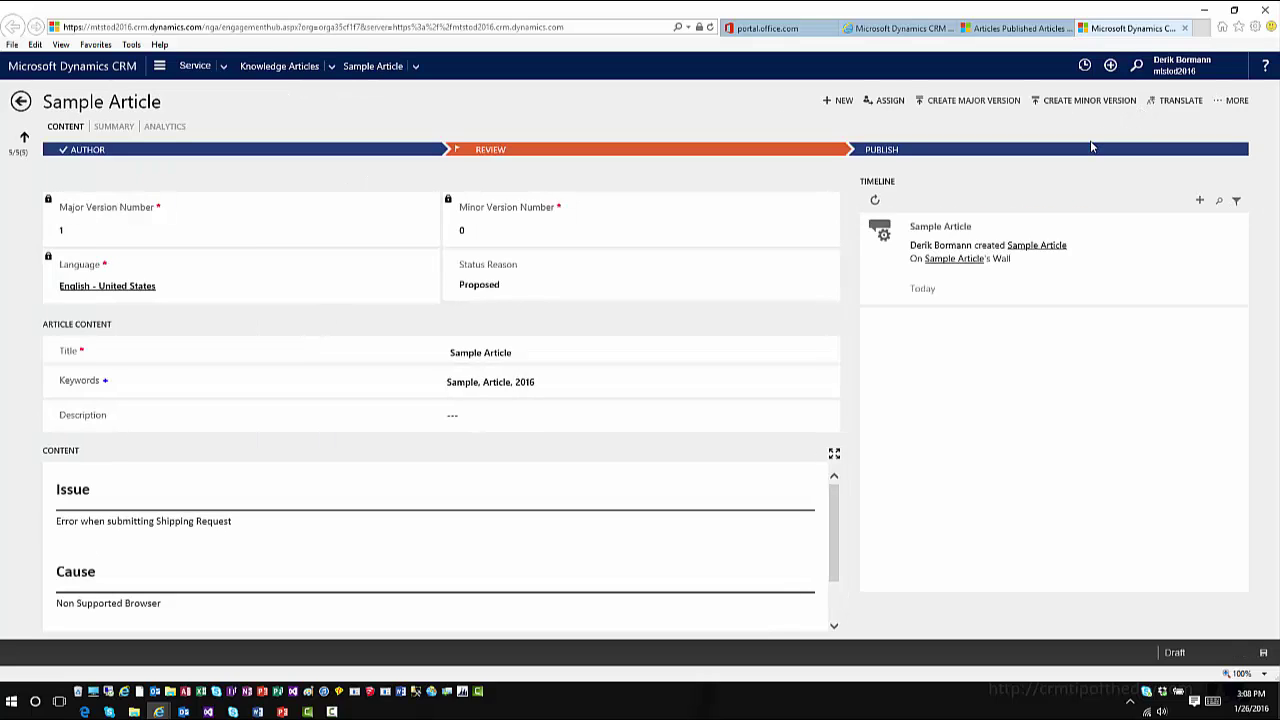
- Open MORE > Publish, try In The Future timing, then set Publish back to Now
click(1237, 100)
click(1148, 154)
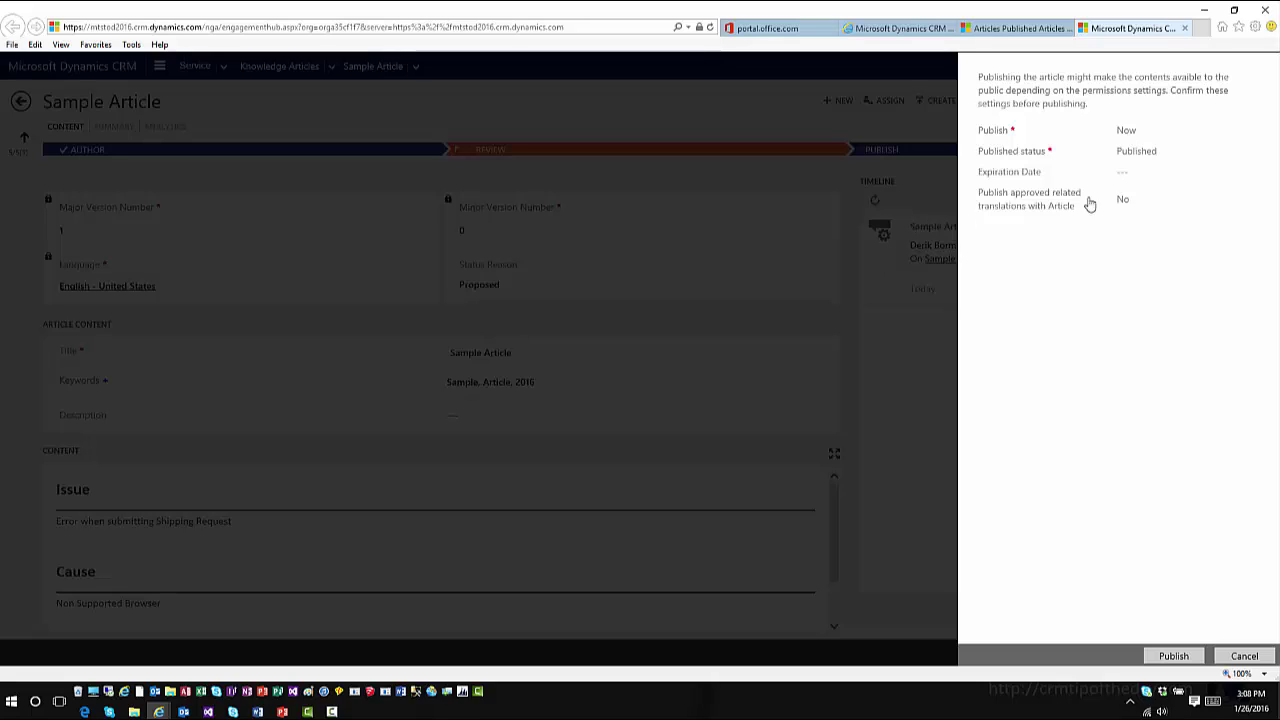
click(1171, 141)
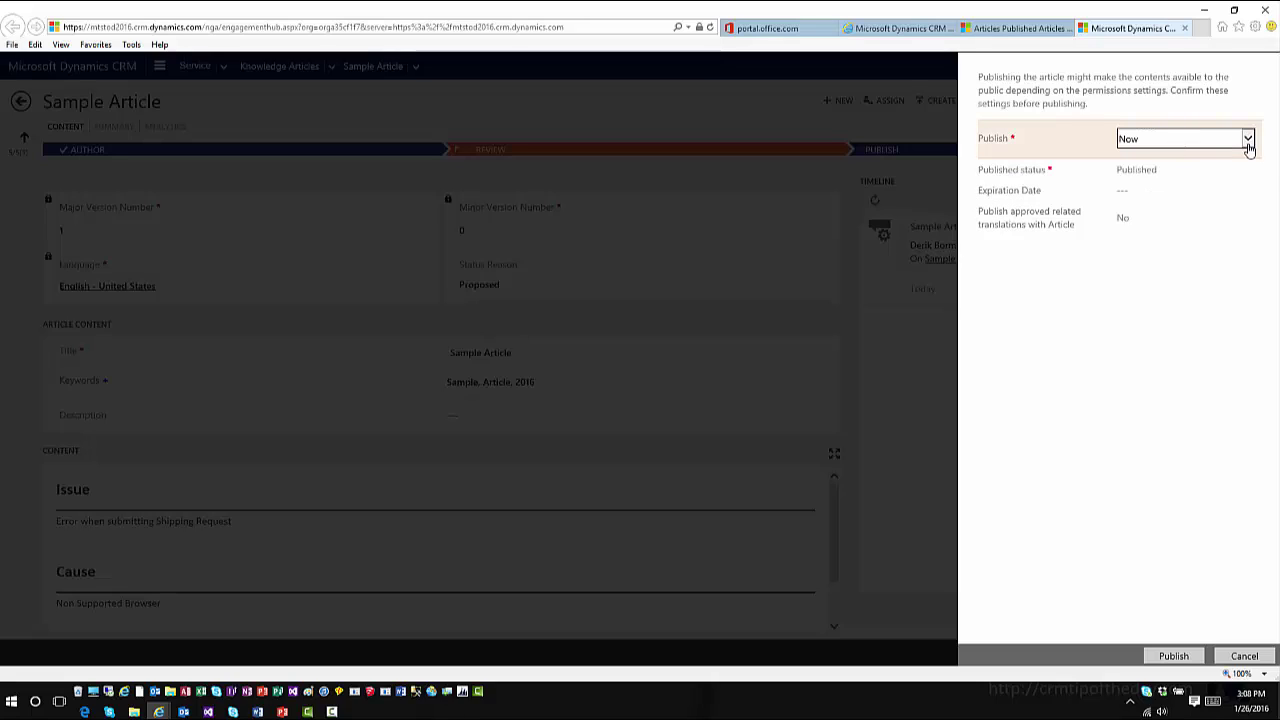
click(1248, 149)
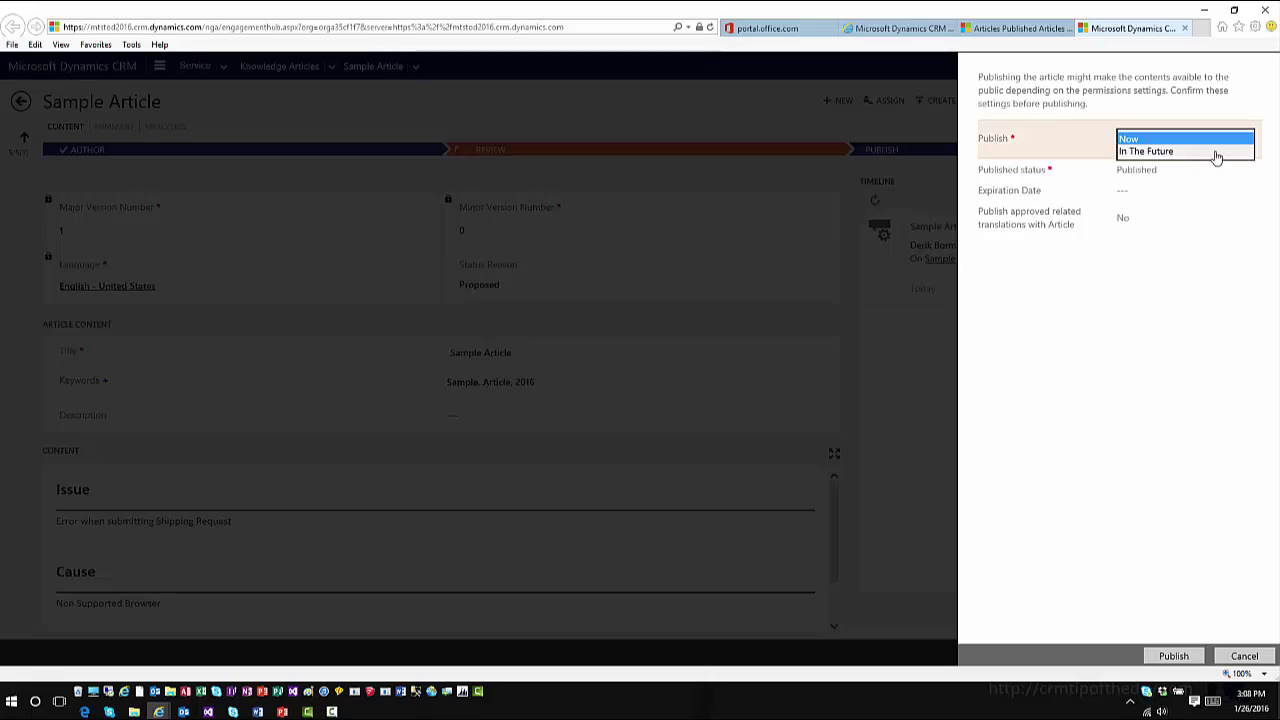
click(1215, 152)
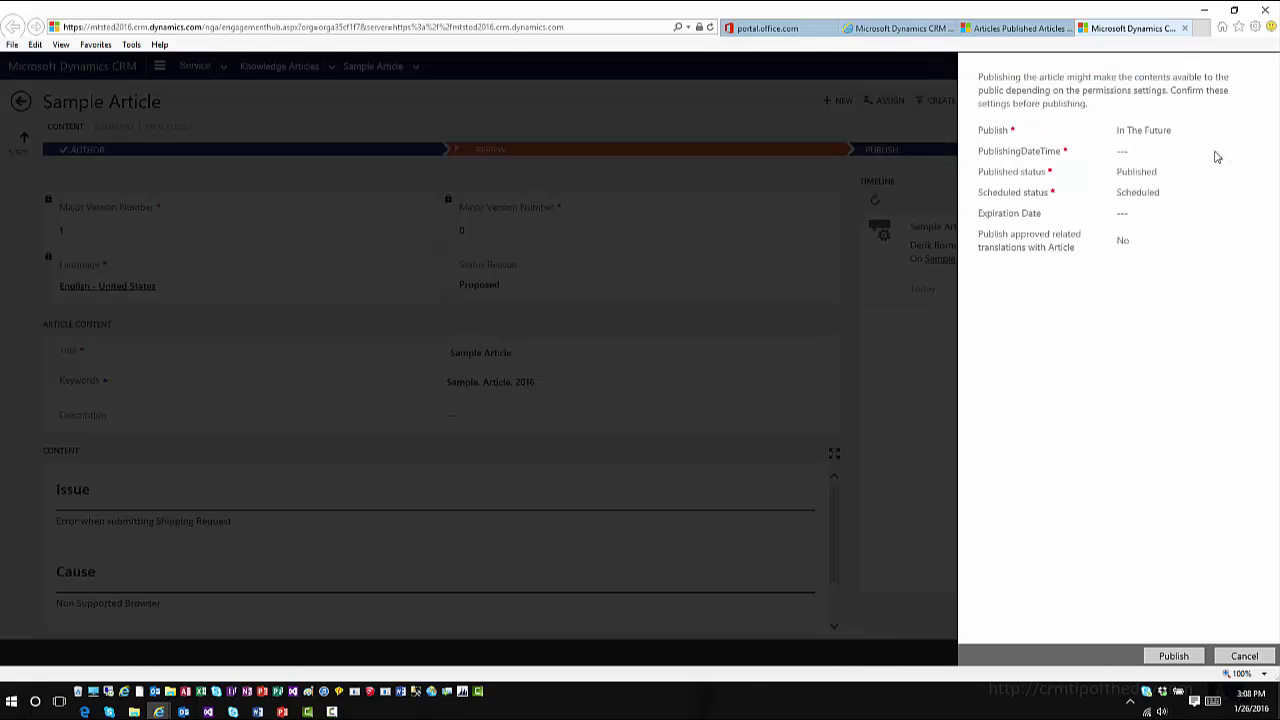
click(1155, 157)
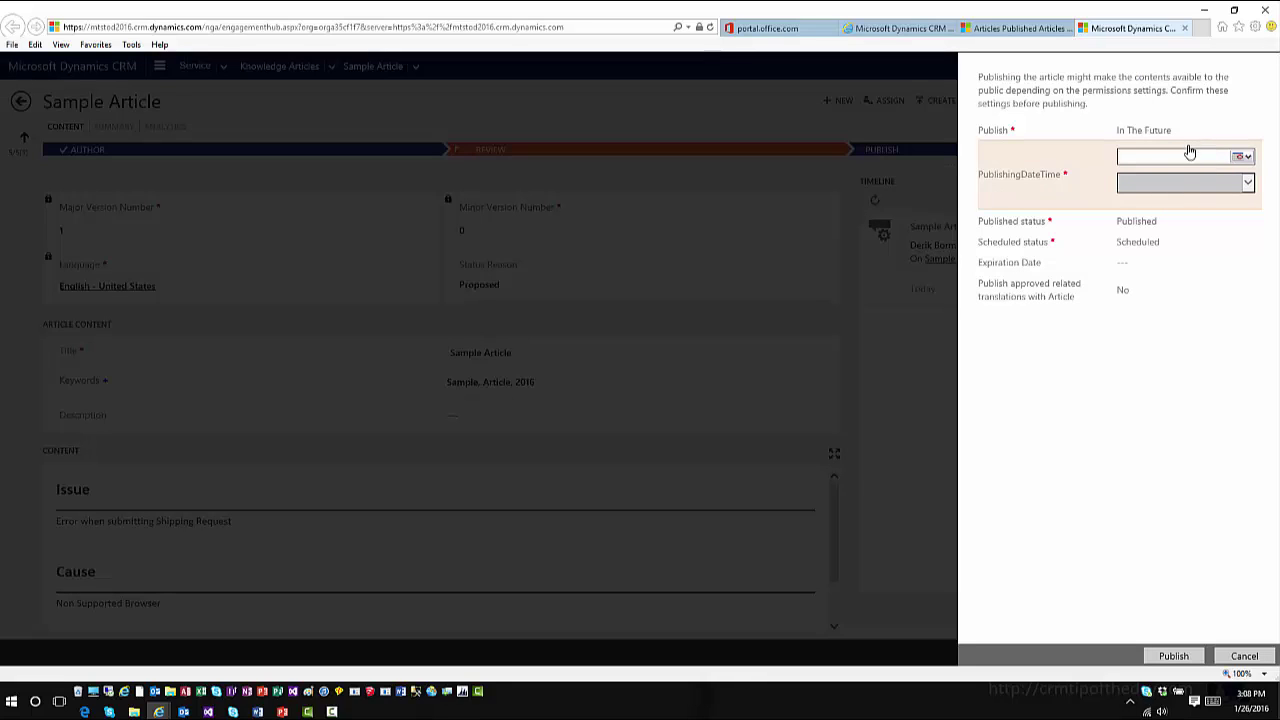
click(1186, 137)
click(1186, 137)
click(1170, 122)
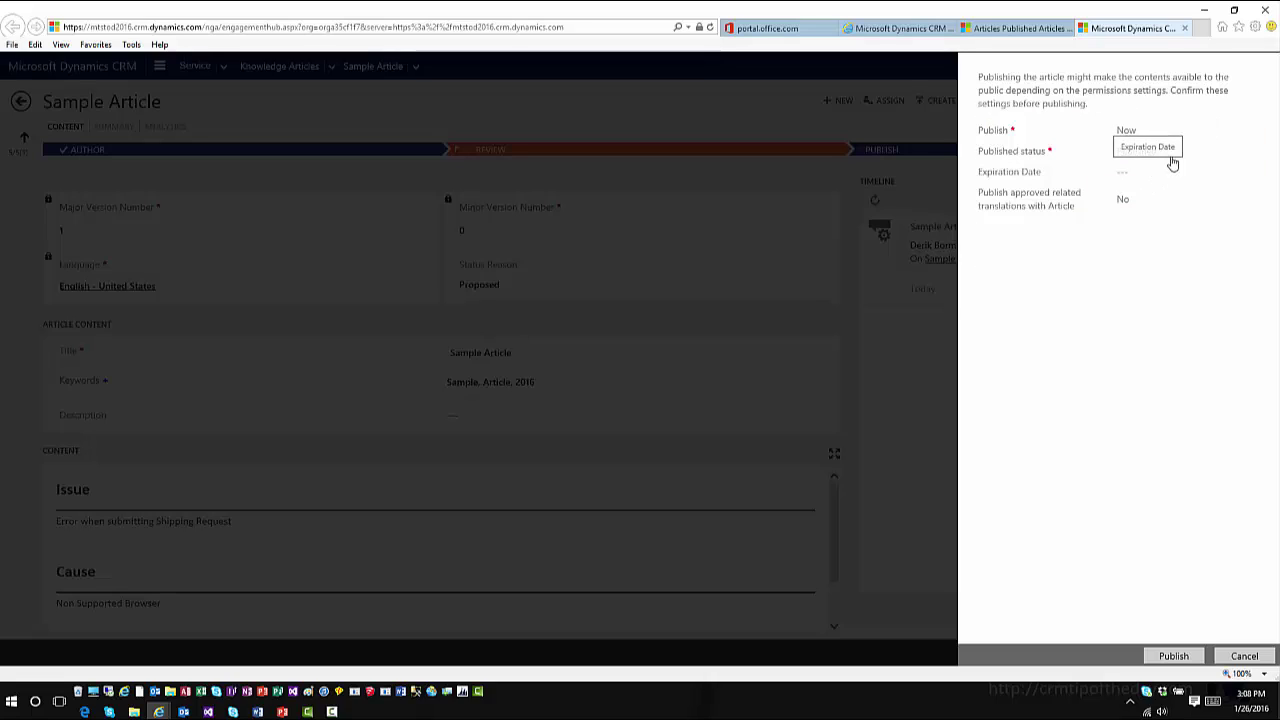
- Keep status Published, with expiration date 1/29/2016 12:00 AM and expiration state Expired
click(1177, 158)
click(1179, 161)
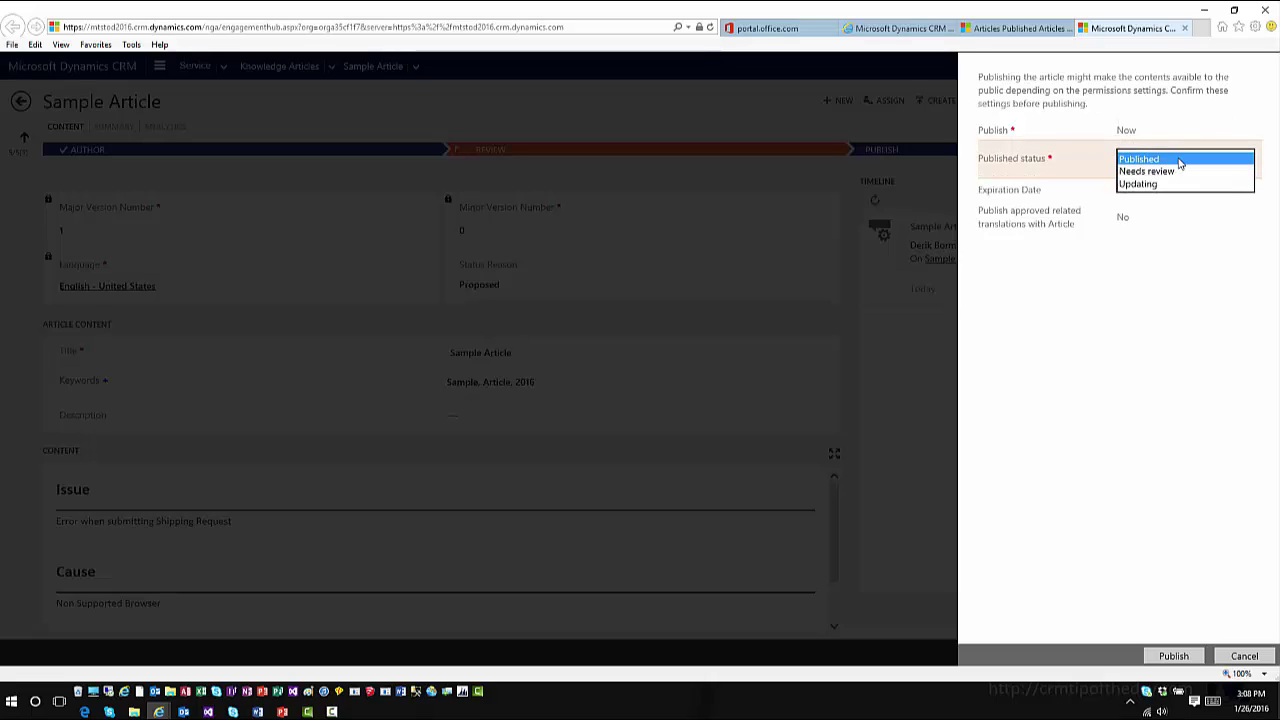
click(1176, 160)
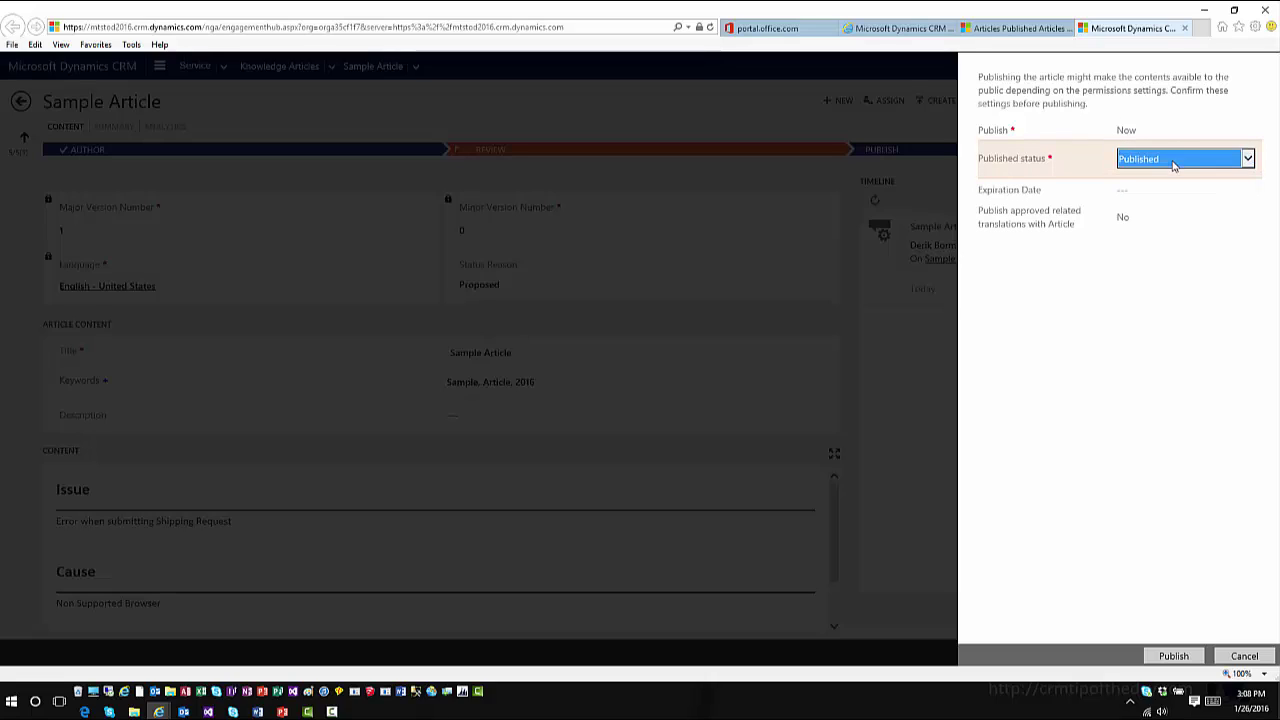
click(1150, 192)
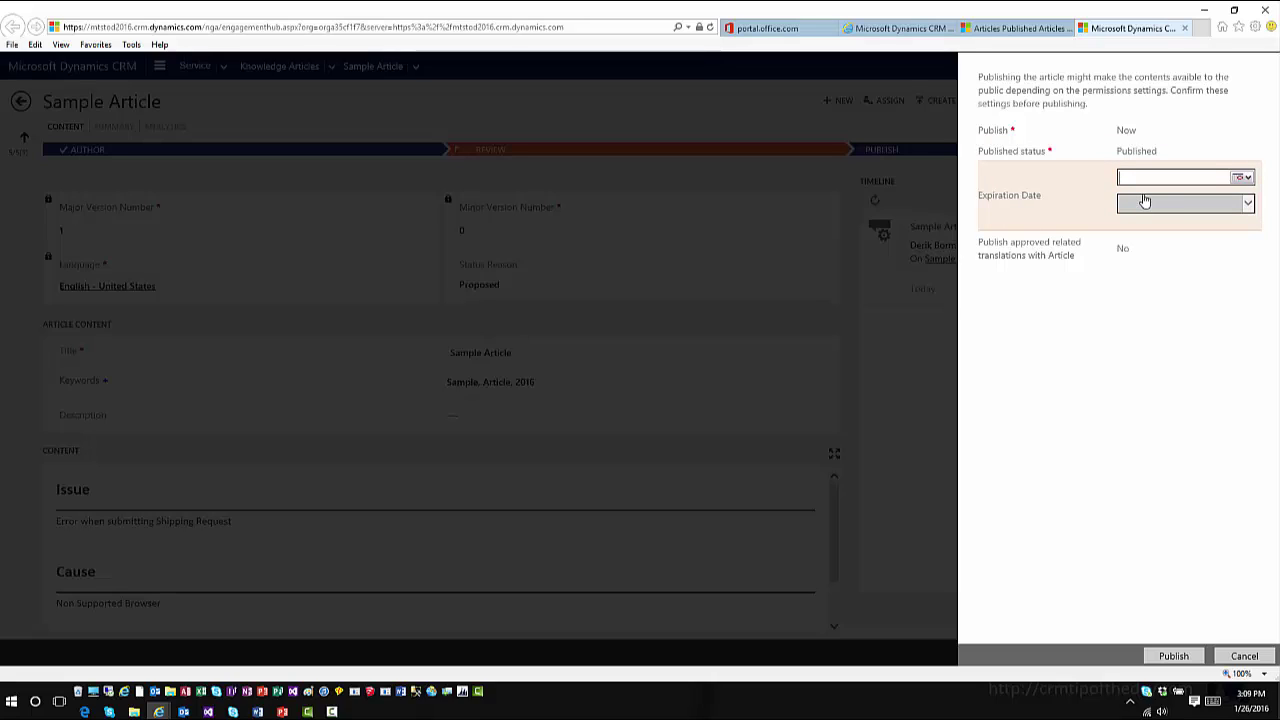
click(1239, 179)
click(1246, 330)
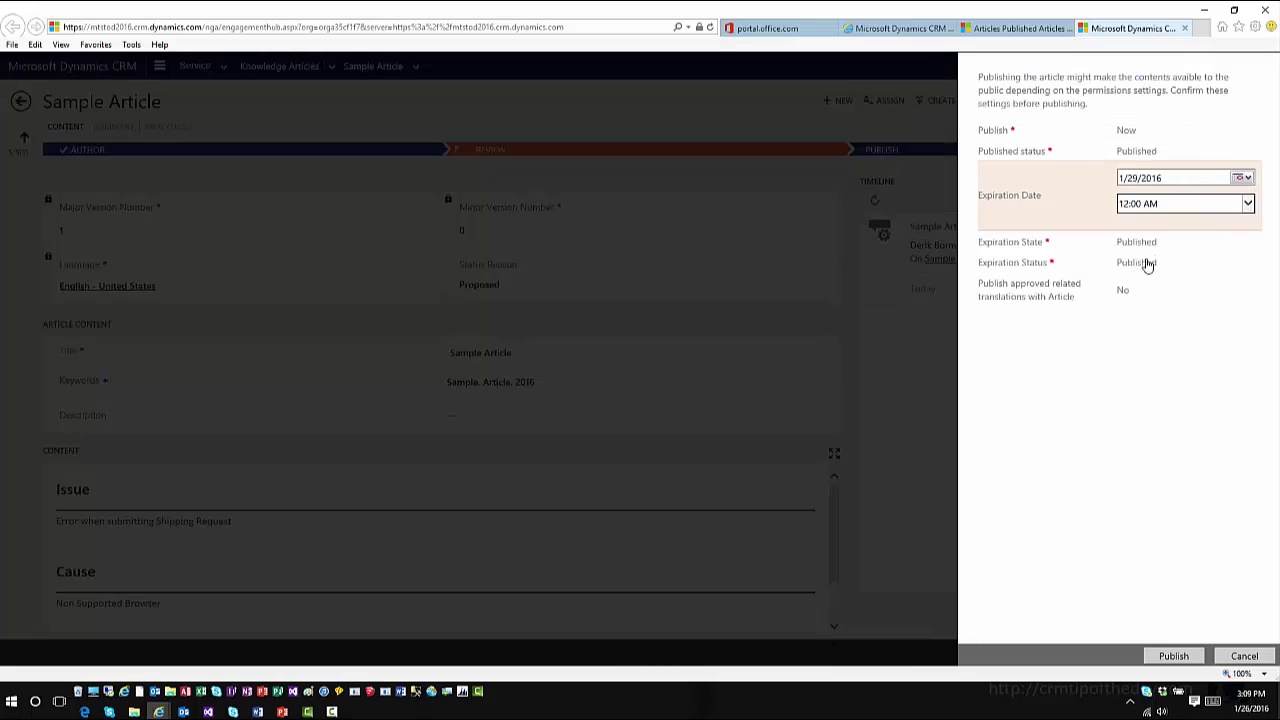
click(1163, 246)
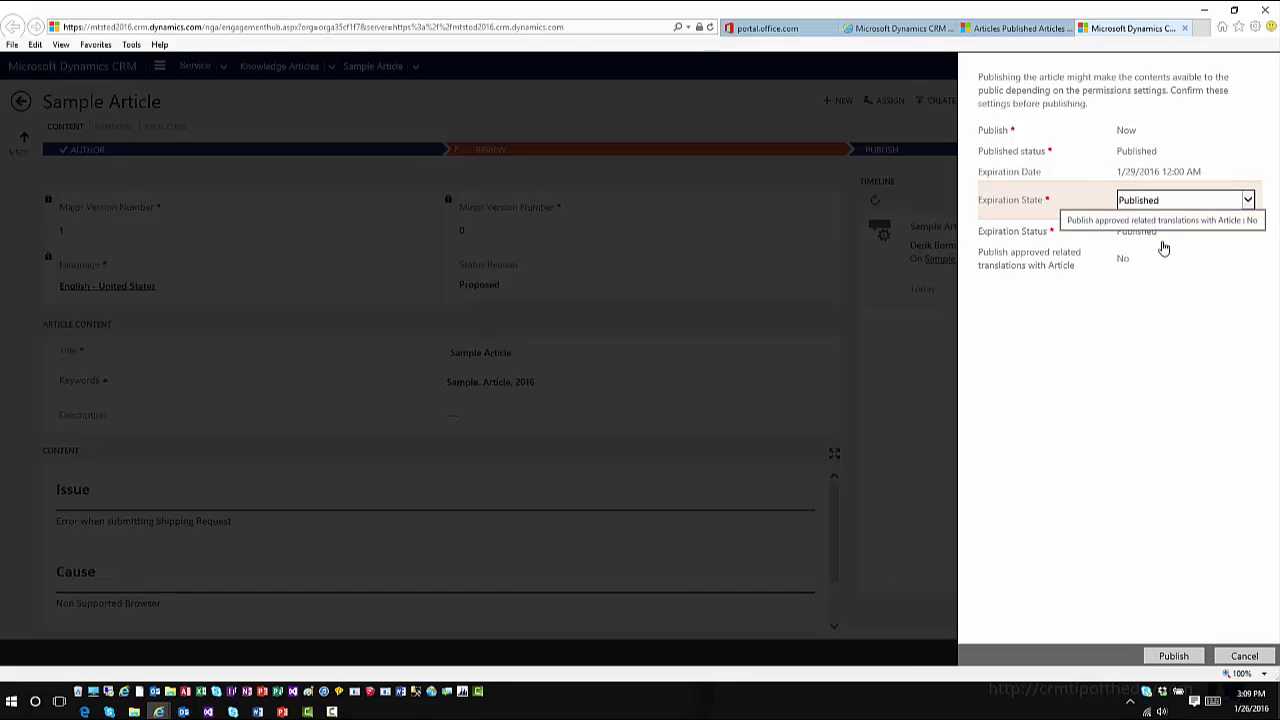
click(1249, 202)
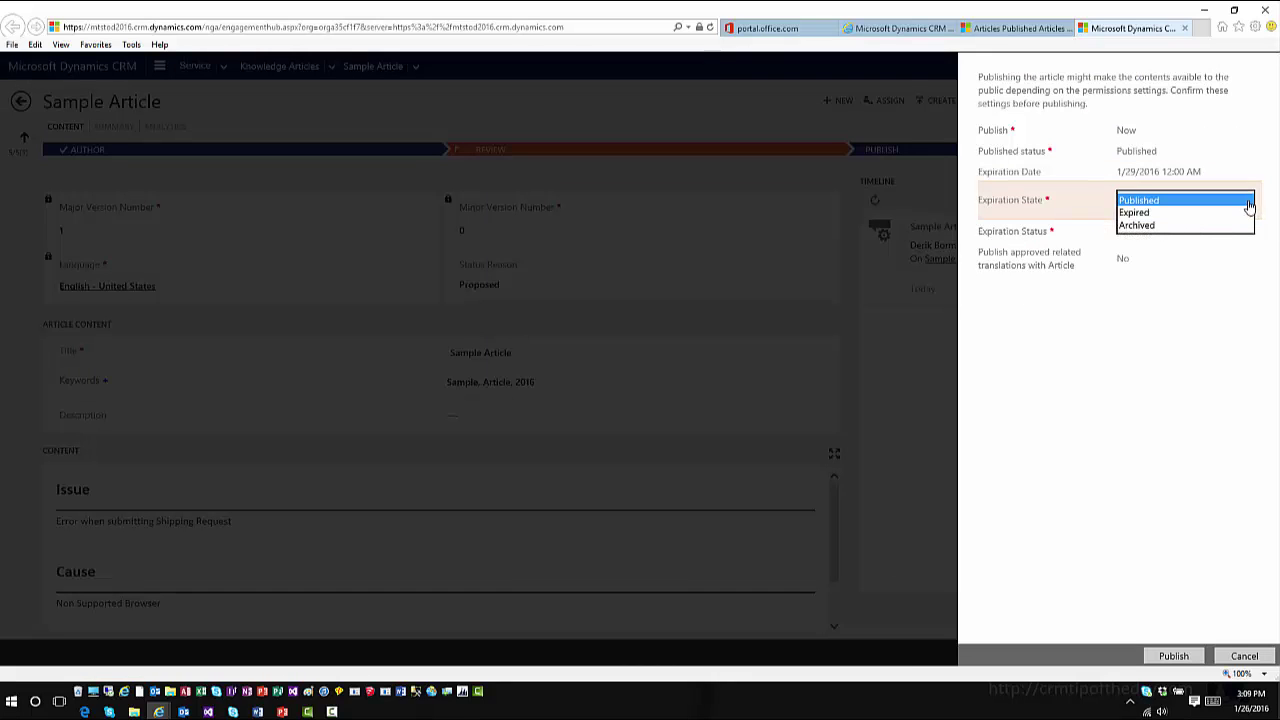
click(1193, 216)
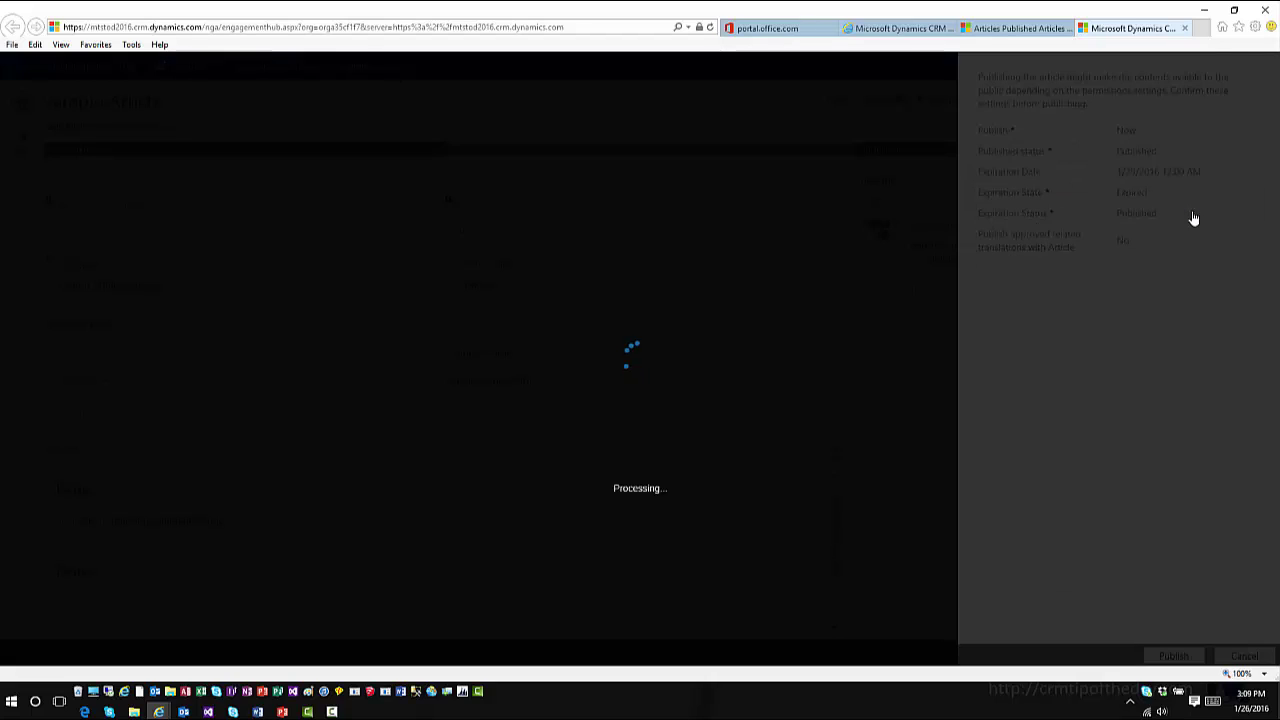